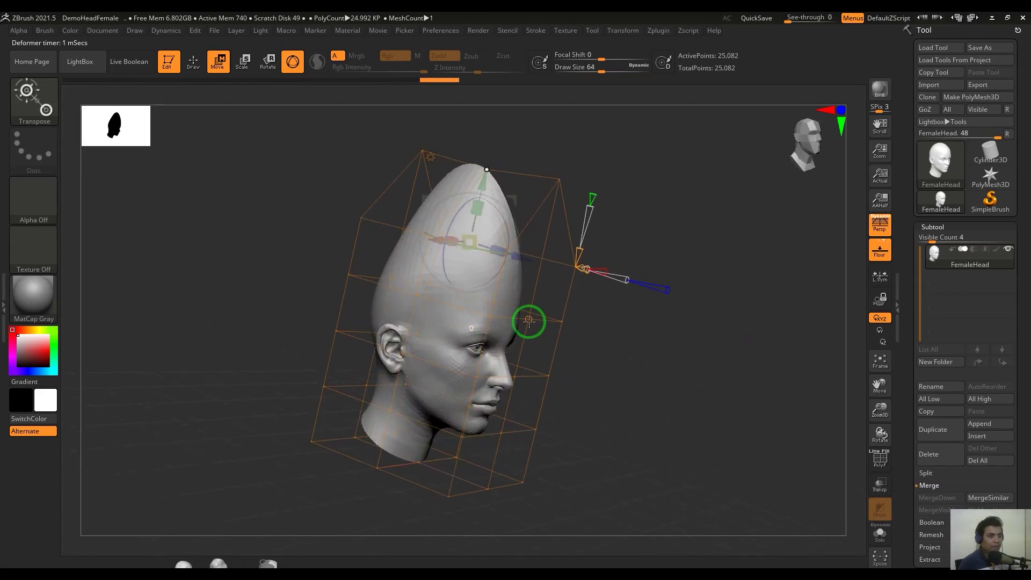
- Pull the deformer lattice's upper control points outward to bulge the front and back of the female head's skull
left_click(529, 322)
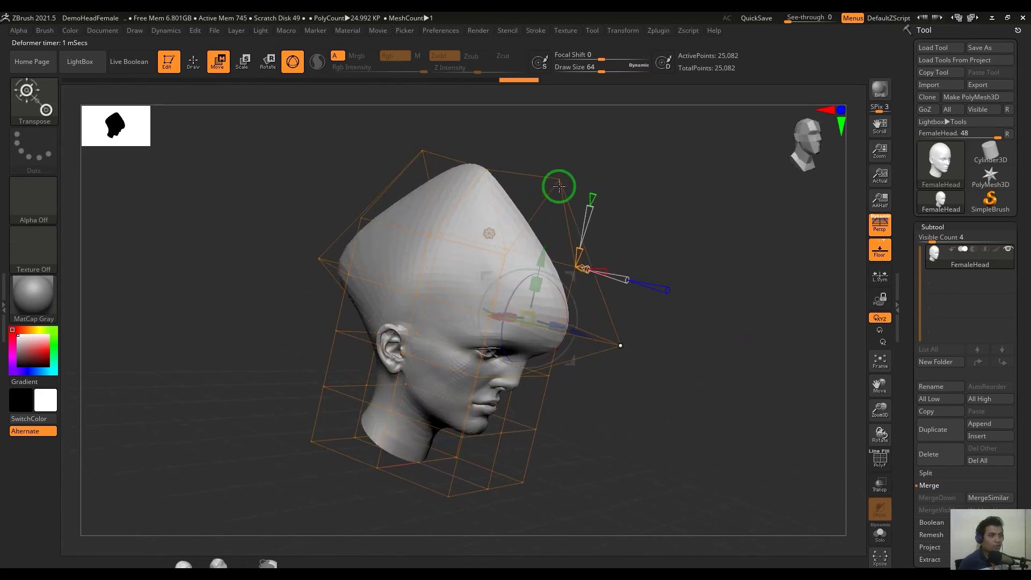
left_click_drag(560, 186, 610, 175)
left_click_drag(788, 307, 513, 353)
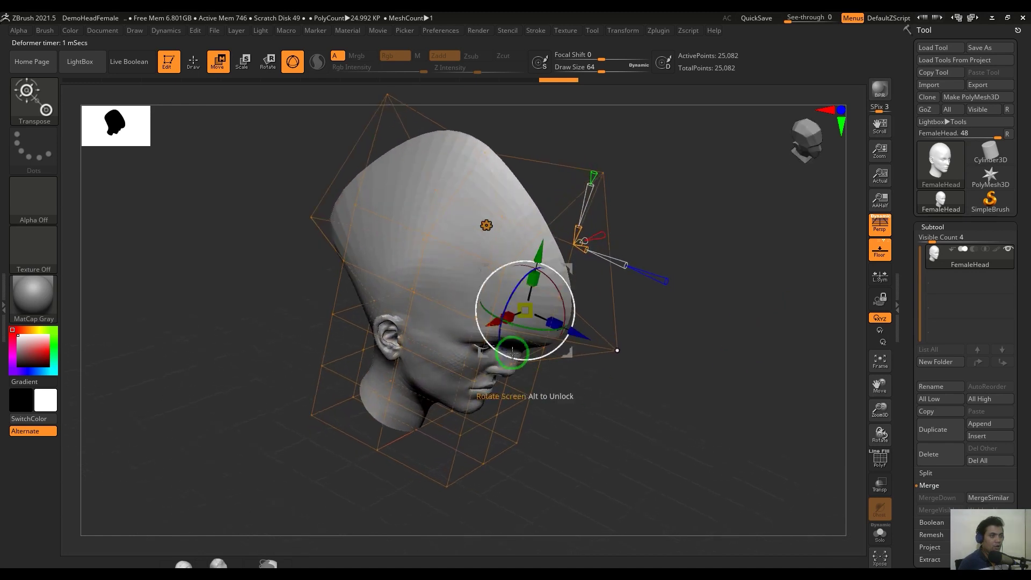
left_click_drag(690, 405, 663, 376)
left_click_drag(492, 332, 442, 331)
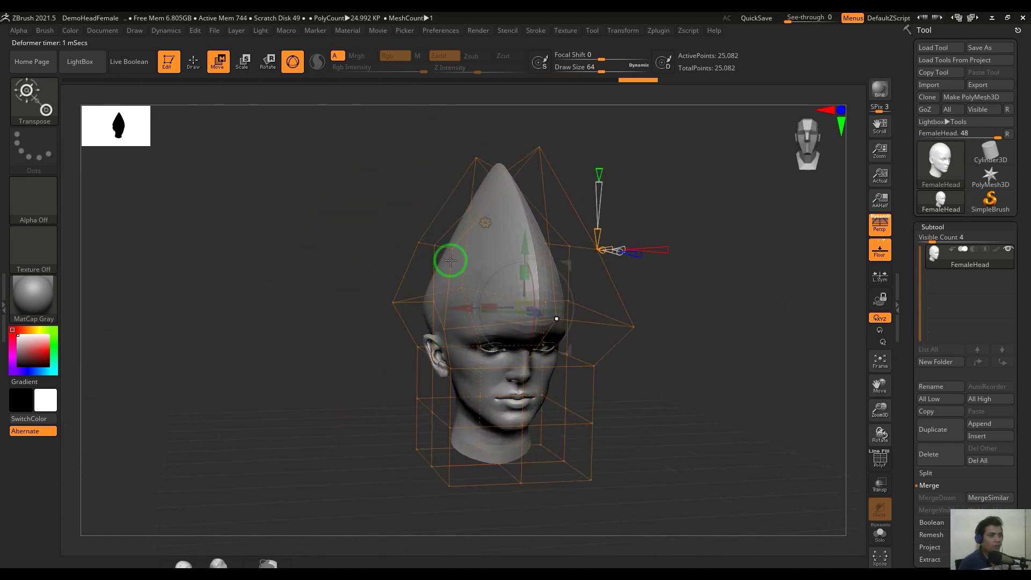
- Widen and round the skull by pulling the lattice's side and front control points outward
left_click(452, 250)
left_click_drag(436, 247, 430, 248)
left_click_drag(429, 302, 390, 314)
left_click_drag(682, 391, 664, 346)
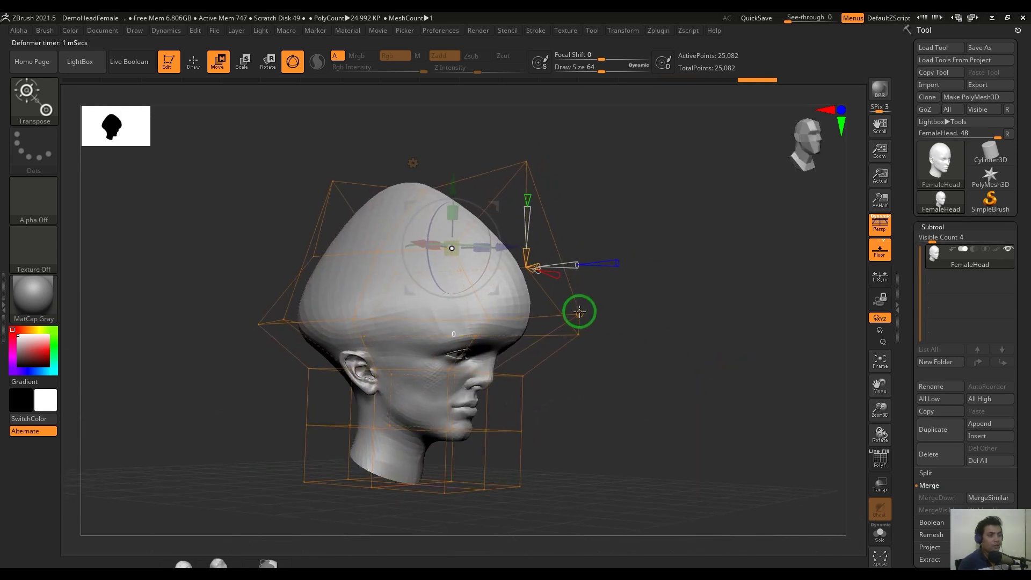
left_click_drag(580, 311, 570, 280)
mouse_move(580, 333)
left_mouse_down()
mouse_move(576, 324)
mouse_move(580, 350)
left_mouse_up()
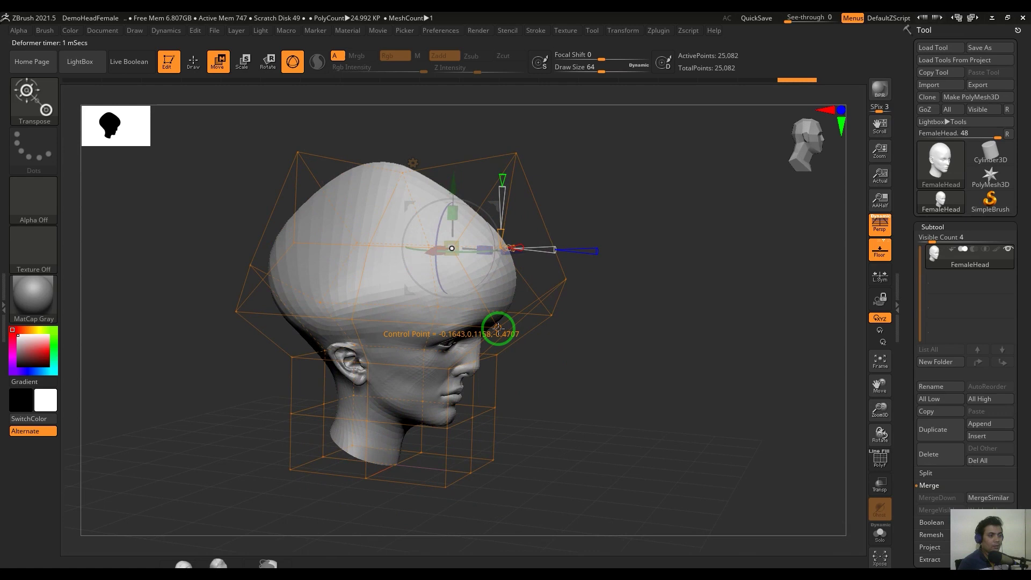
left_click_drag(498, 328, 497, 303)
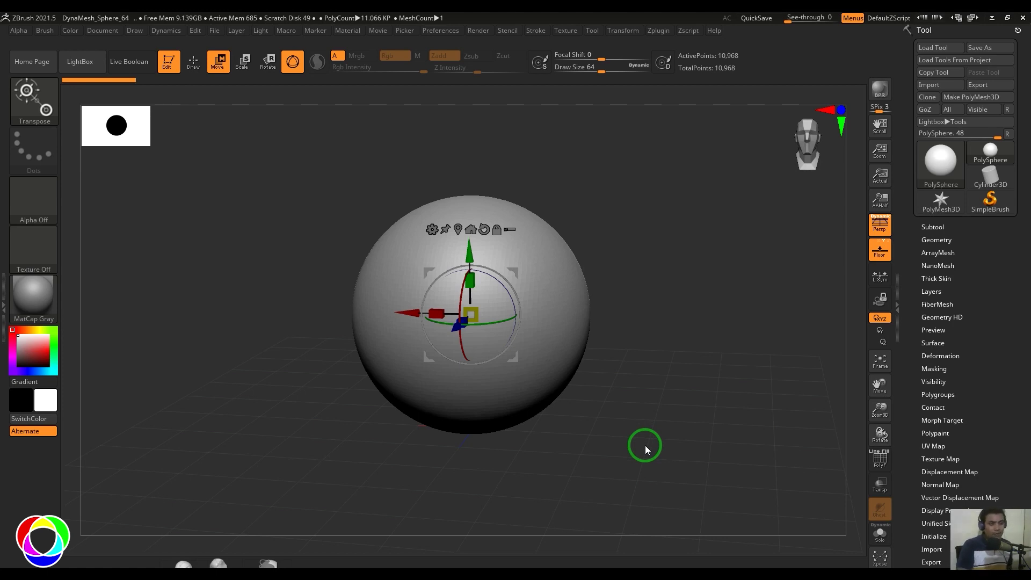
- Switch from the transform gizmo to the Standard brush
left_click(433, 229)
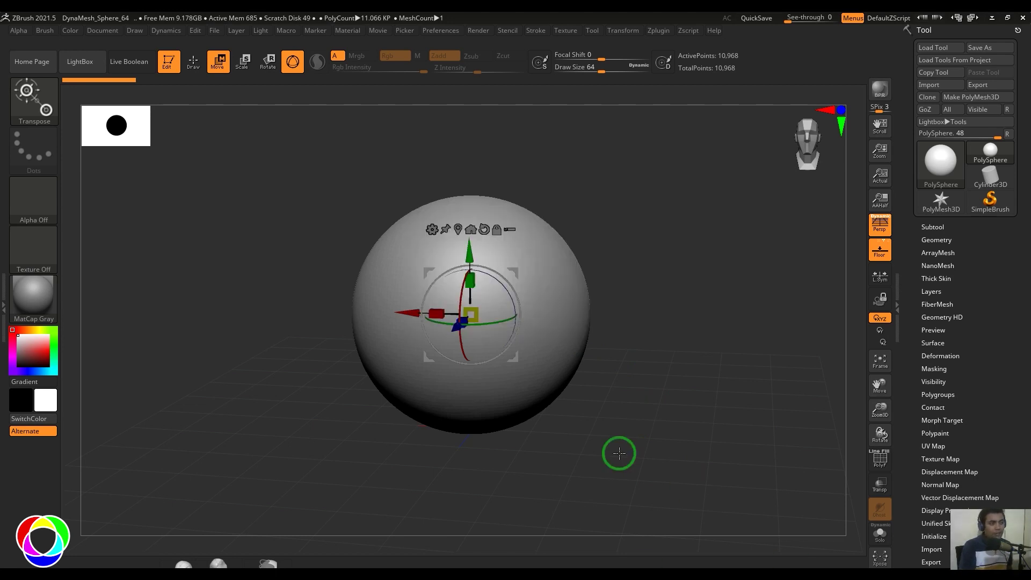
key("b")
key("s")
key("t")
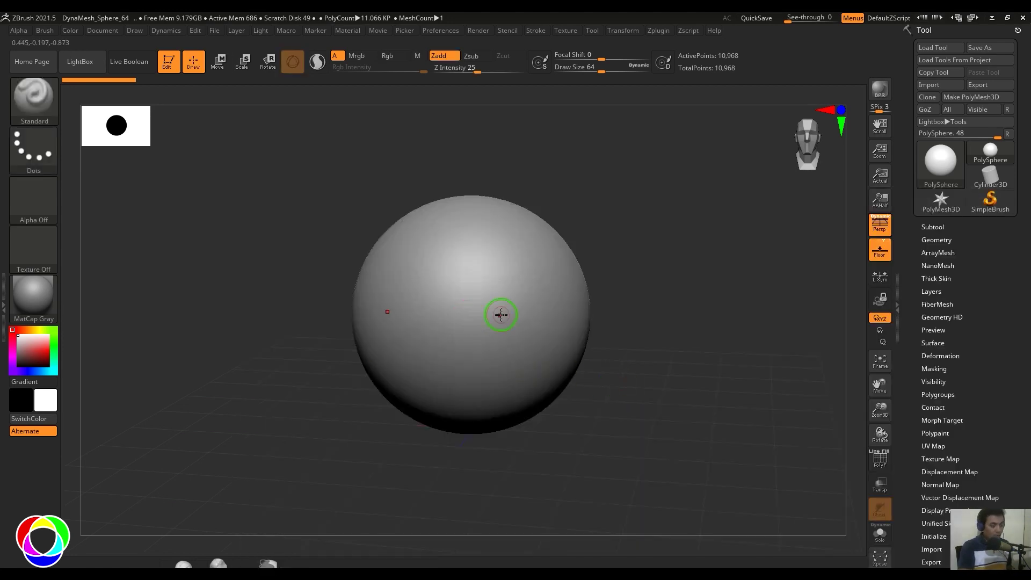
- Return to Move mode and apply the Deformer lattice to the PolySphere
key("w")
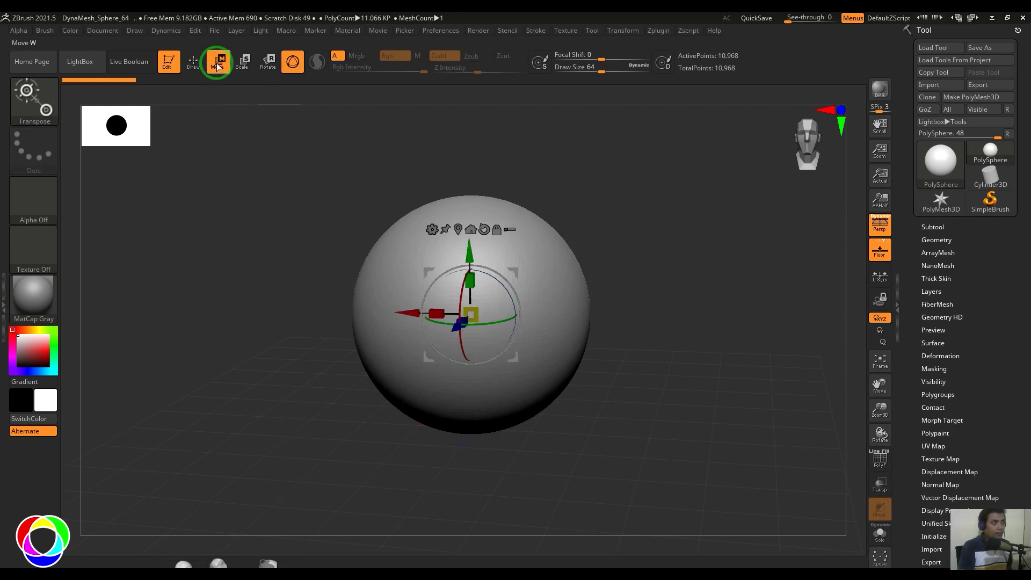
left_click(433, 229)
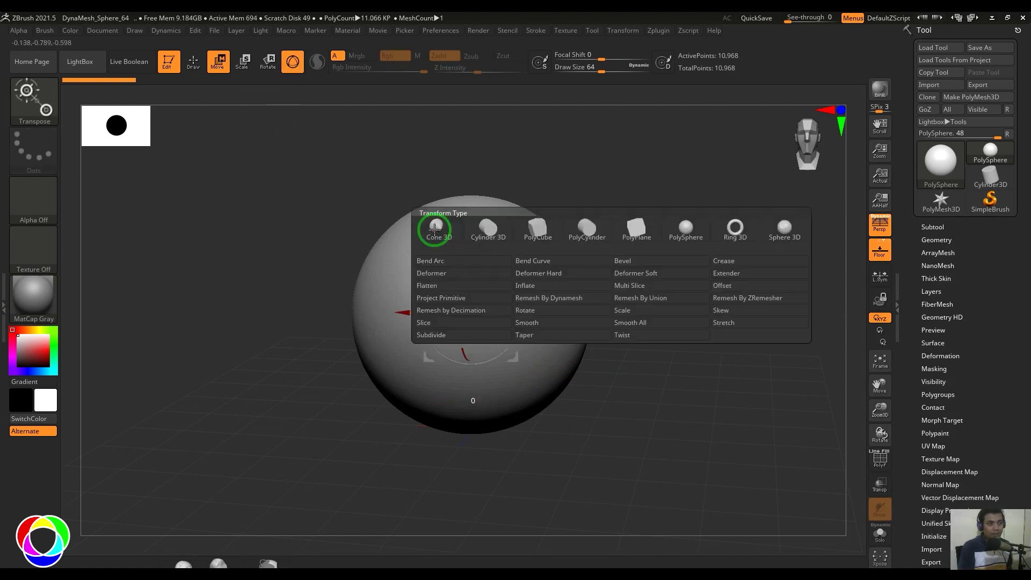
left_click(441, 274)
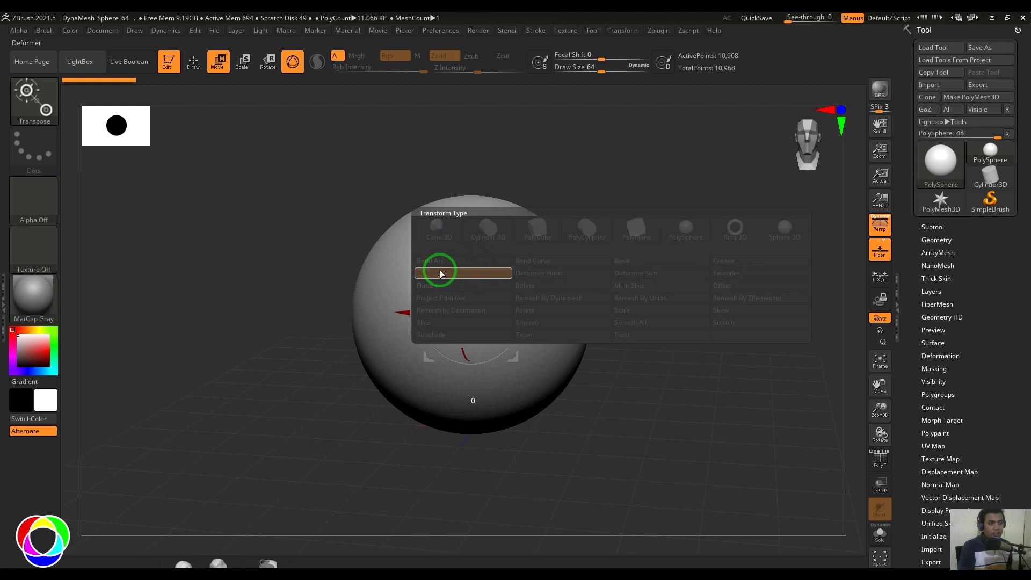
left_click_drag(688, 385, 709, 397)
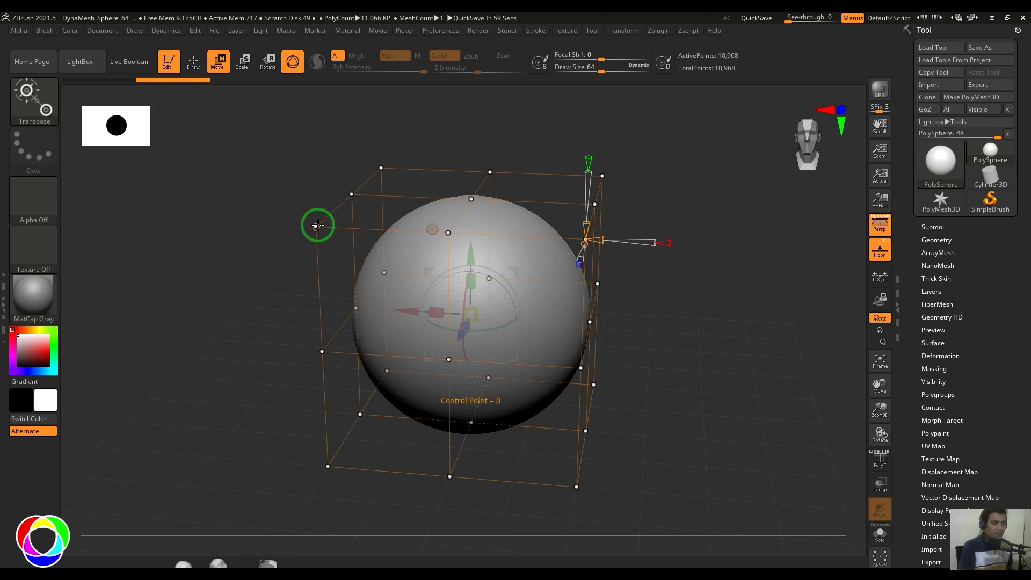
left_click_drag(726, 350, 734, 356)
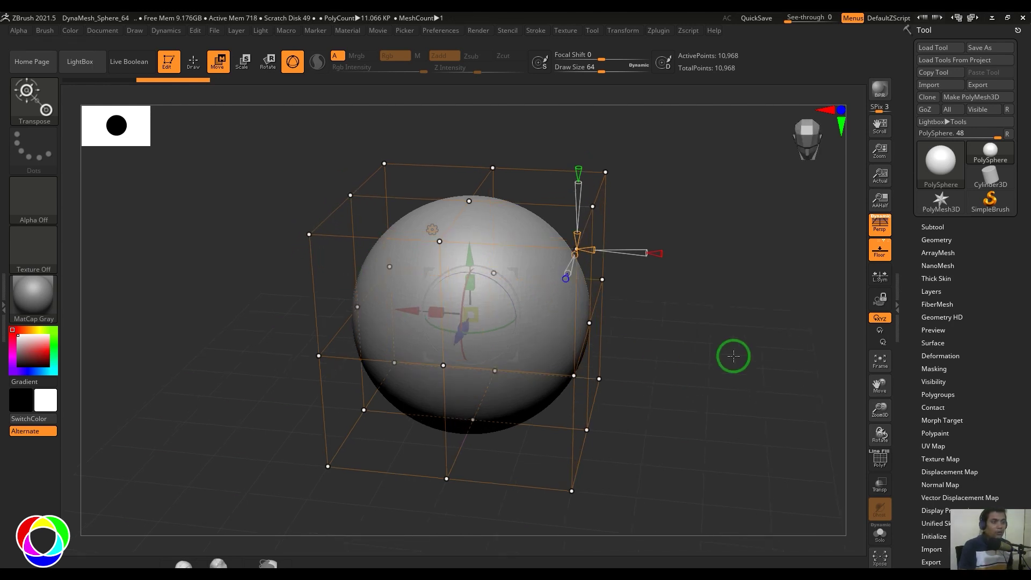
- Try stretching the sphere sideways by pulling two front lattice control points outward, and undo the last moves
left_click_drag(299, 234, 180, 237)
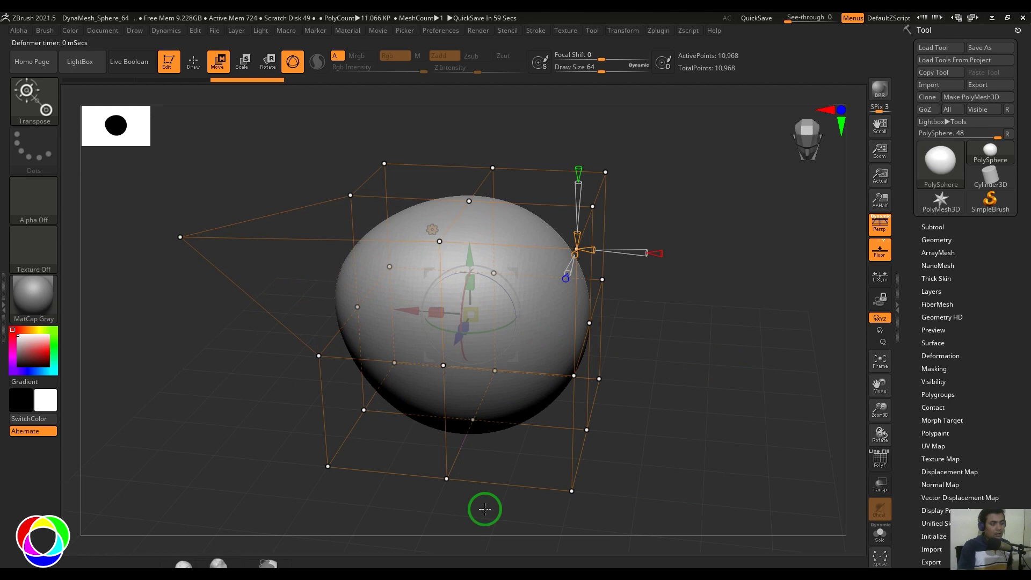
left_click_drag(318, 356, 154, 361)
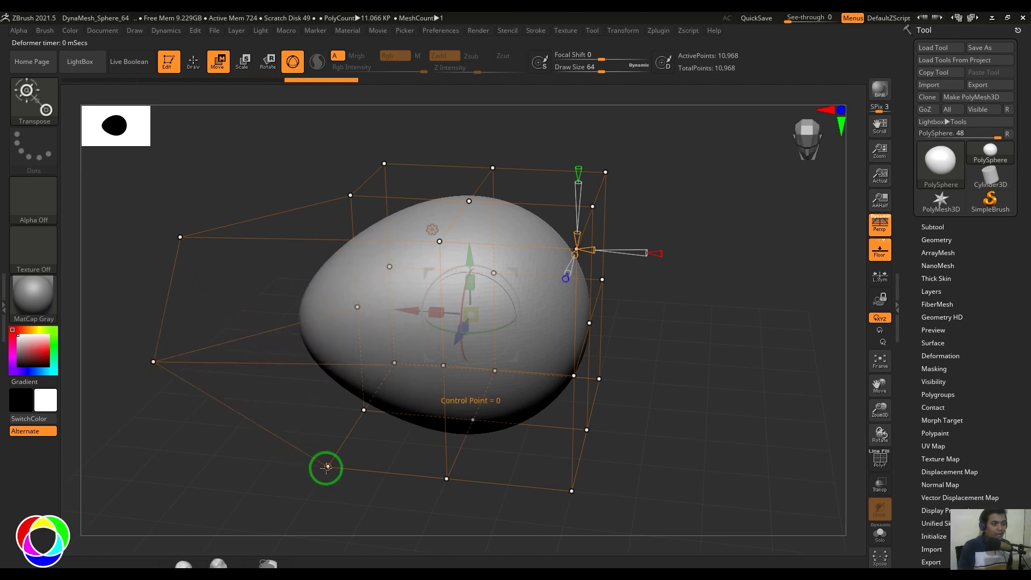
left_click_drag(714, 495, 462, 534)
key("ctrl+z")
key("ctrl+z")
key("ctrl+z")
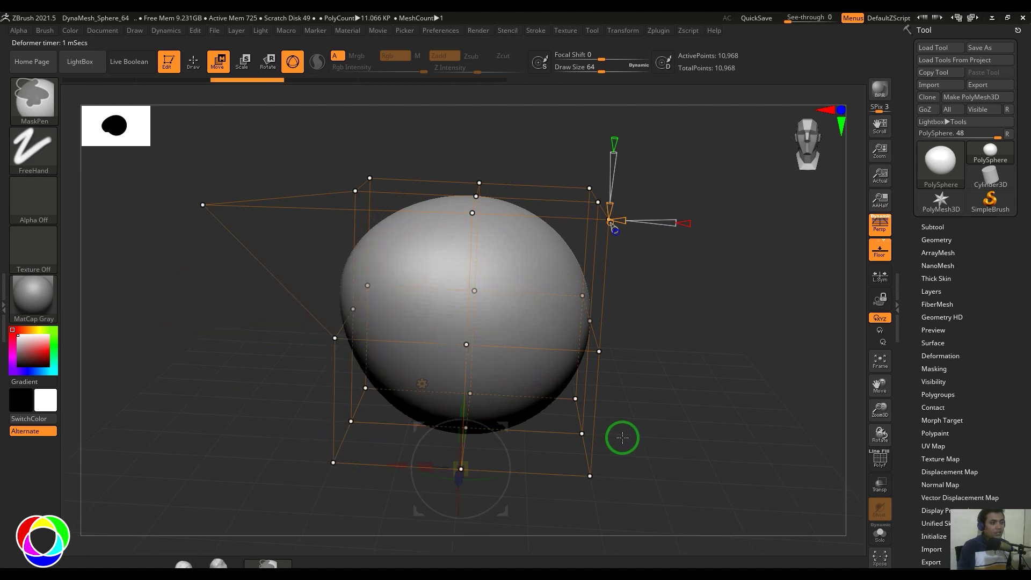
- Try pulling an upper middle control point away from the sphere, and undo all the control point moves
left_click_drag(736, 383, 667, 202)
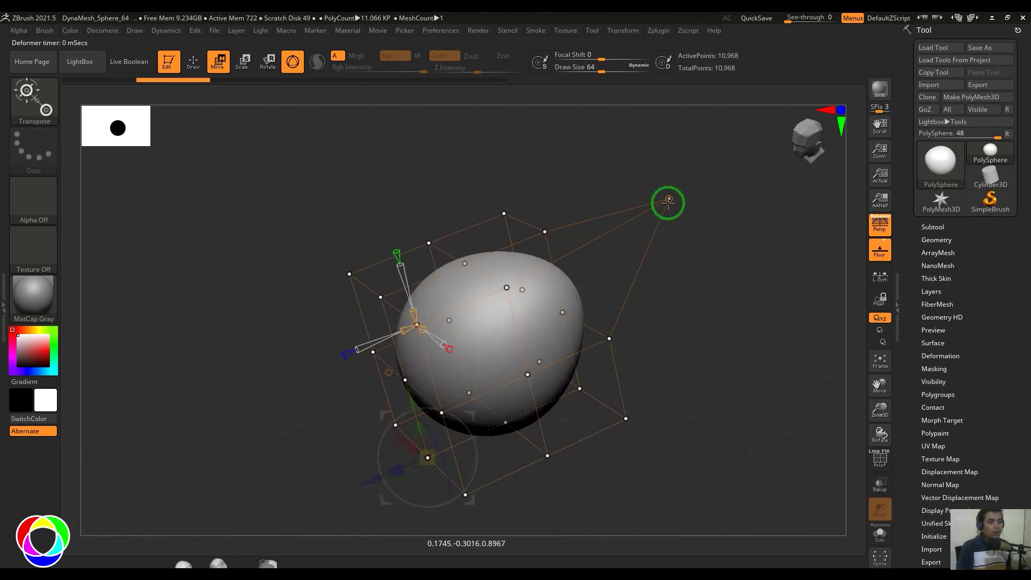
left_click_drag(506, 286, 567, 149)
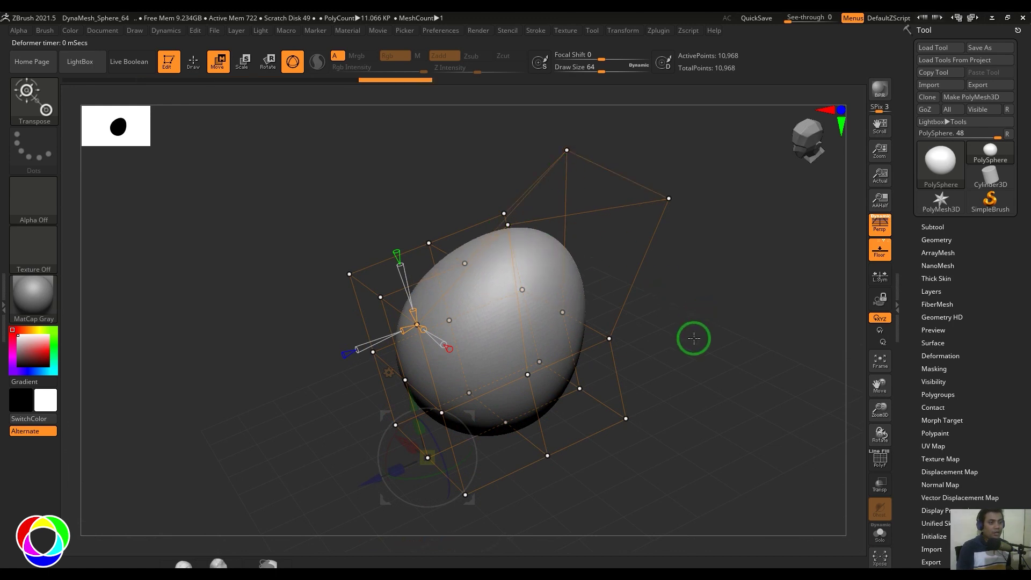
left_click_drag(691, 339, 732, 330)
key("ctrl+z")
key("ctrl+z")
key("ctrl+z")
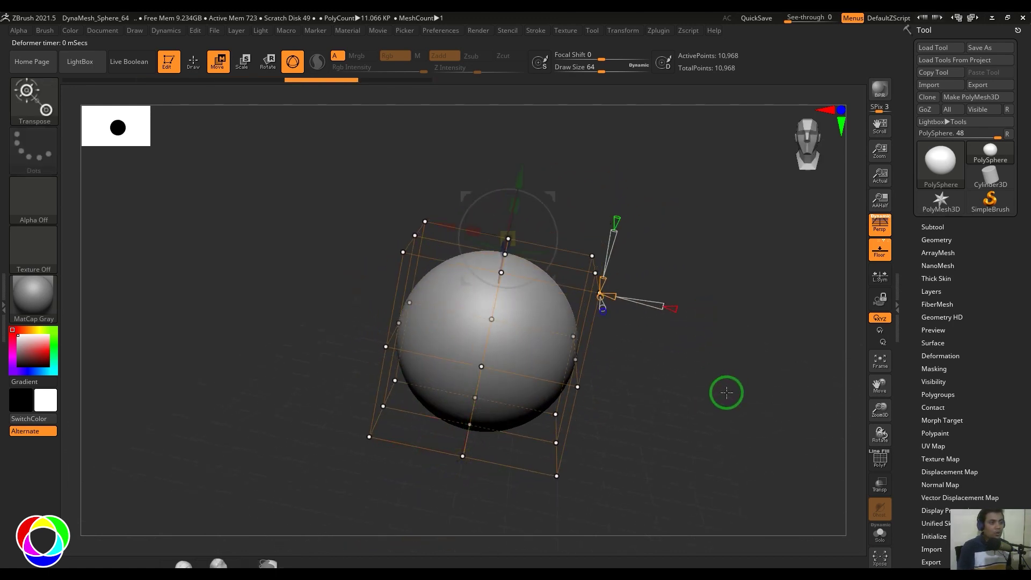
- Try the lattice's X division control by removing the middle column of control points and restoring it
mouse_move(719, 405)
left_mouse_down()
mouse_move(704, 405)
mouse_move(735, 380)
mouse_move(795, 380)
left_mouse_up()
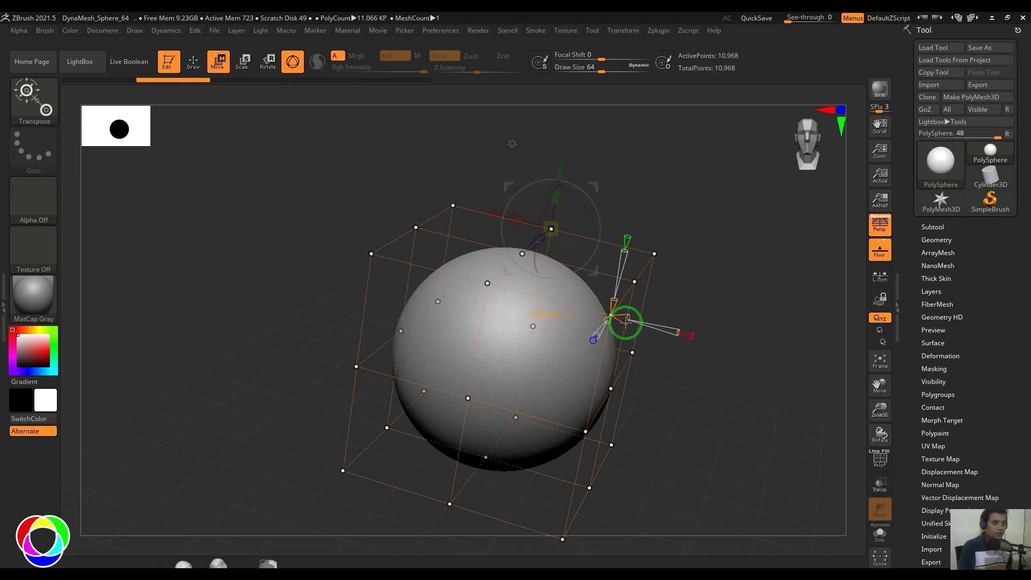
mouse_move(626, 321)
left_mouse_down()
mouse_move(651, 331)
mouse_move(622, 322)
left_mouse_up()
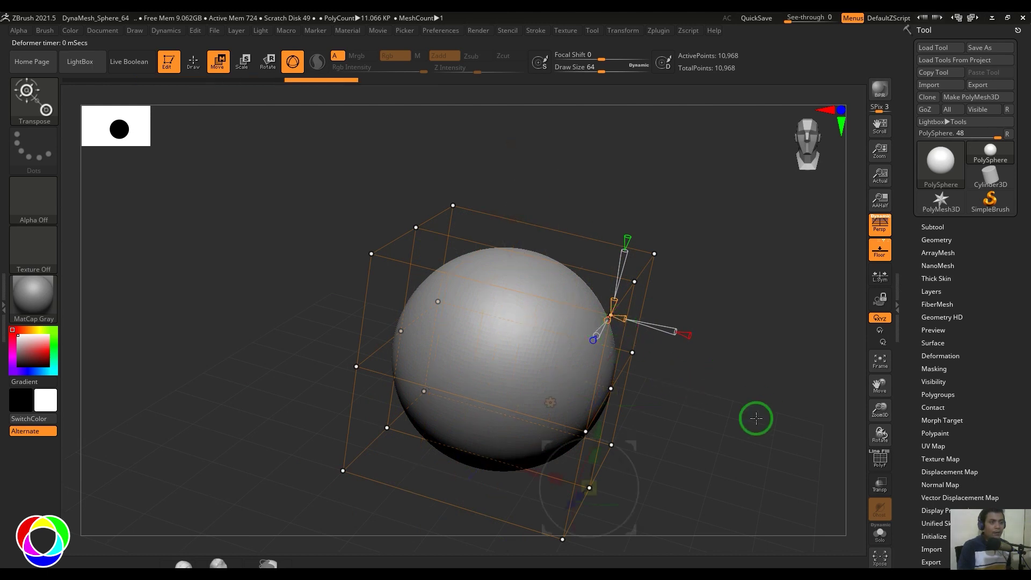
left_click_drag(752, 416, 728, 412)
mouse_move(453, 318)
left_mouse_down()
mouse_move(464, 291)
mouse_move(454, 318)
left_mouse_up()
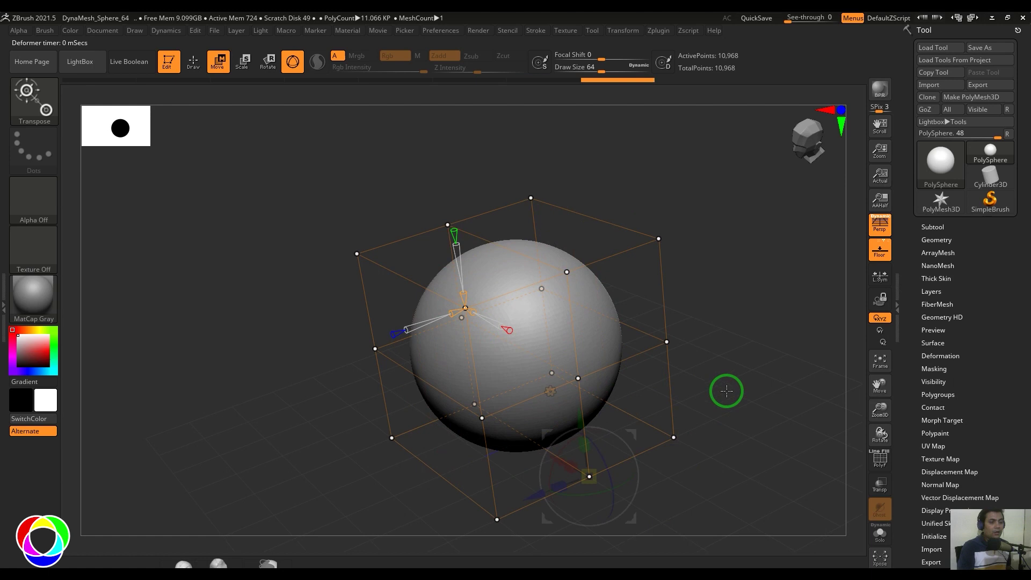
left_click_drag(725, 389, 739, 396)
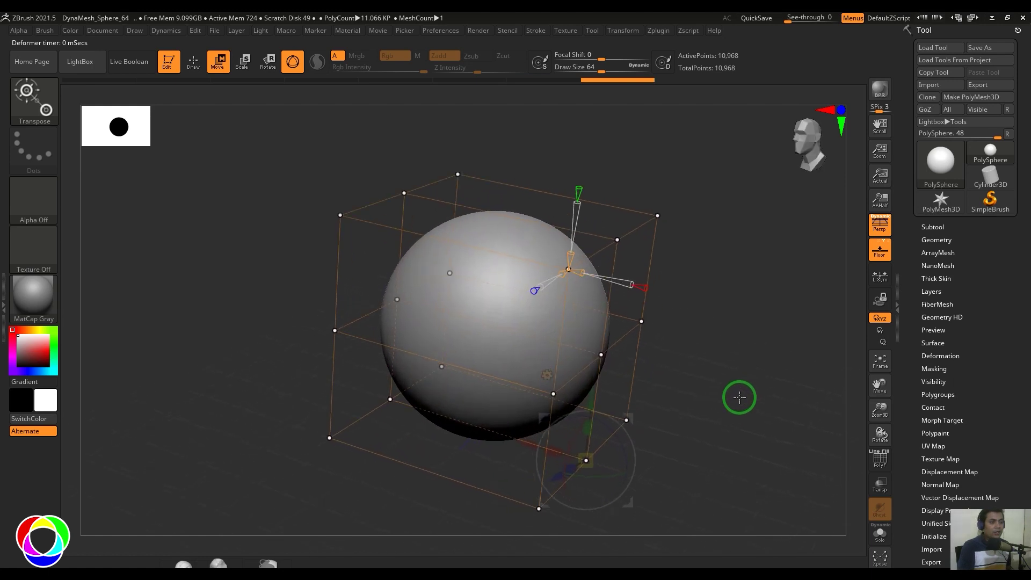
left_click(582, 276)
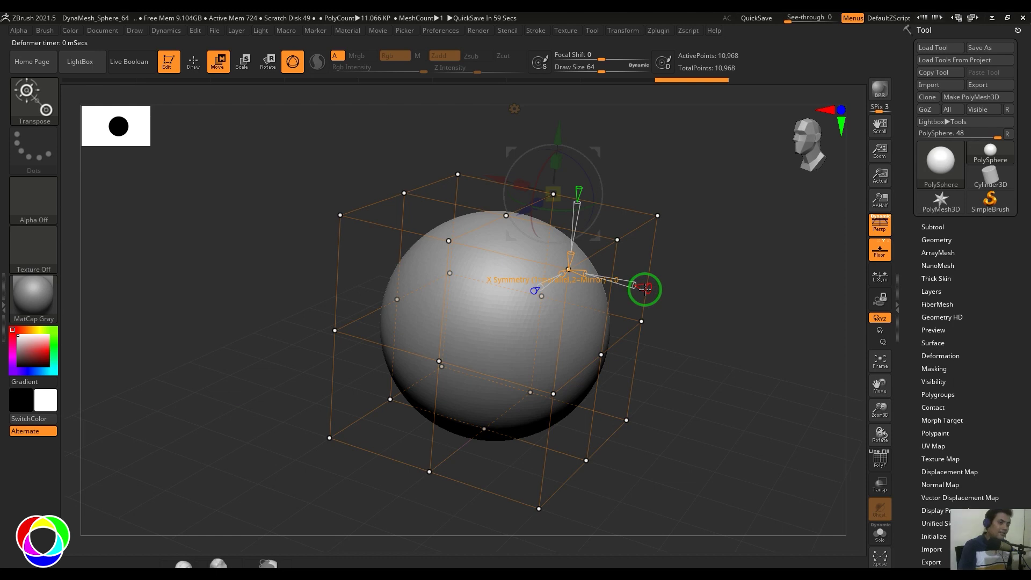
- Try pulling an upper front corner control point outward without symmetry, and undo the move
left_click_drag(695, 377, 770, 307)
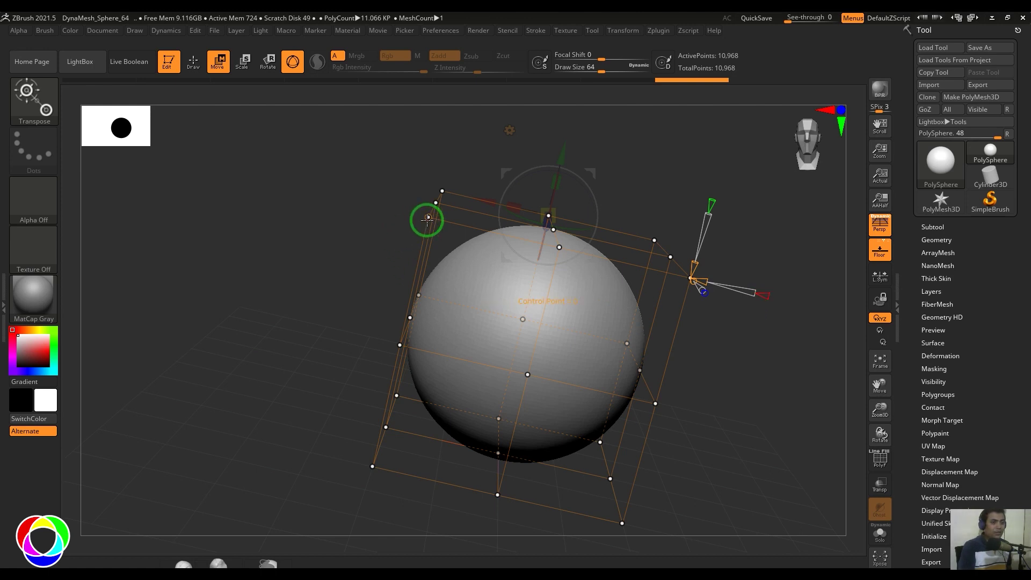
left_click_drag(428, 217, 328, 217)
key("ctrl+z")
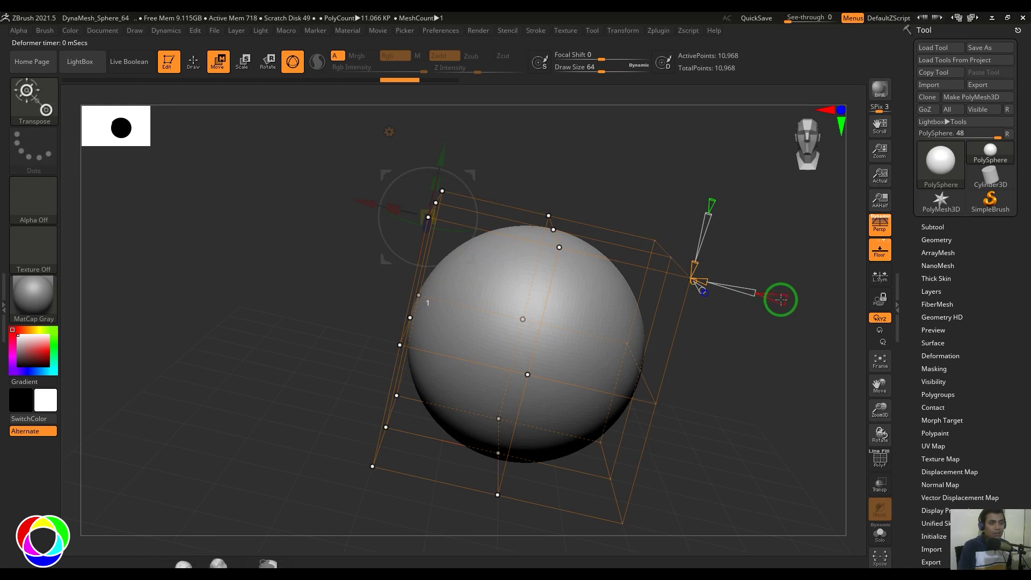
- Try pulling the upper front corner control point with X symmetry set to 1 (parallel), and undo the move
left_click_drag(427, 218, 351, 204)
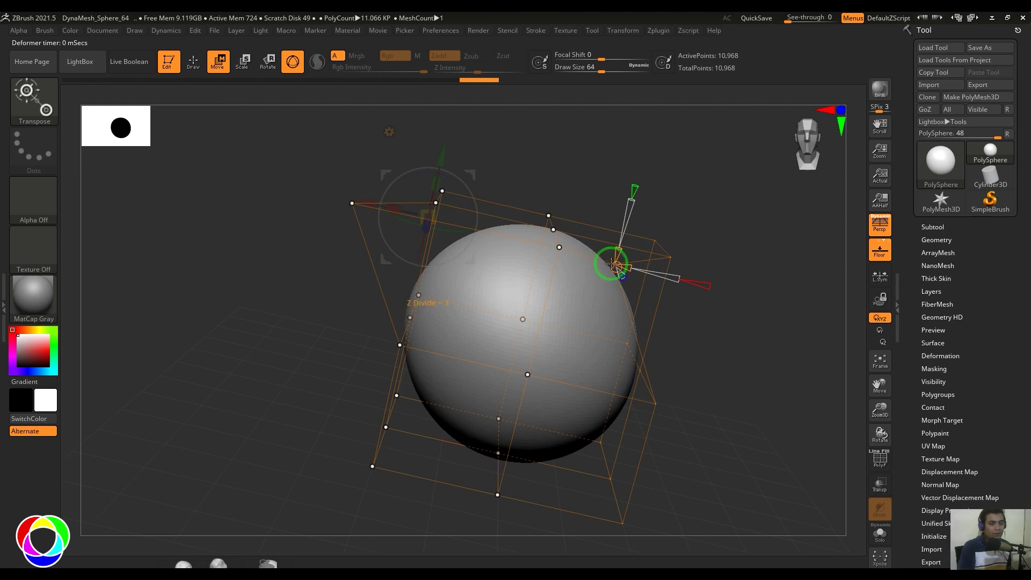
mouse_move(722, 338)
left_mouse_down("alt")
mouse_move(701, 327)
mouse_move(718, 335)
left_mouse_up("alt")
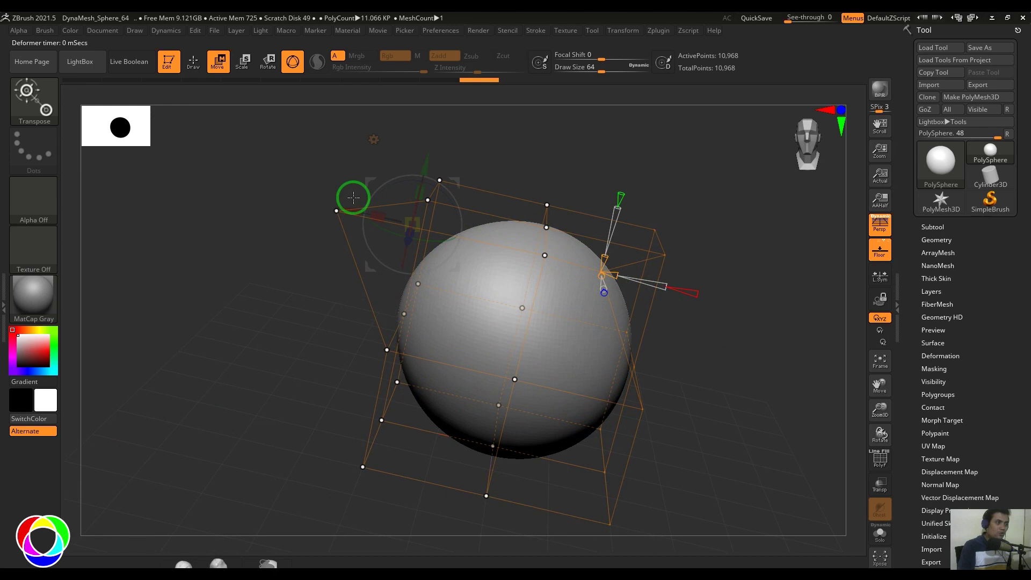
key("ctrl+z")
- Set the lattice's X symmetry to 2 (mirror), testing it on the upper front corner control point and undoing the test move
mouse_move(413, 226)
left_mouse_down()
mouse_move(398, 171)
mouse_move(507, 276)
mouse_move(382, 345)
mouse_move(375, 177)
mouse_move(388, 223)
mouse_move(411, 229)
left_mouse_up()
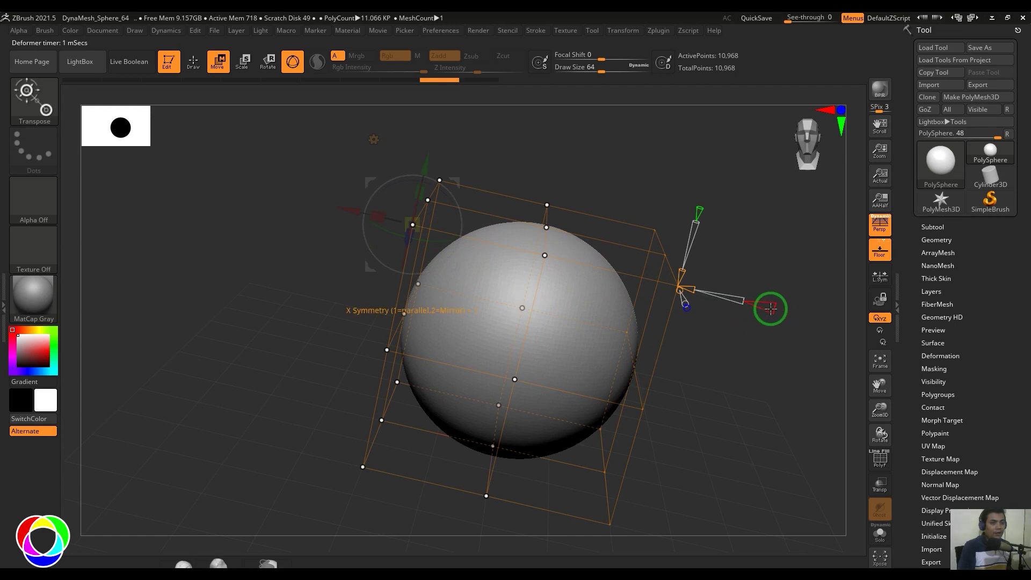
left_click_drag(771, 308, 779, 309)
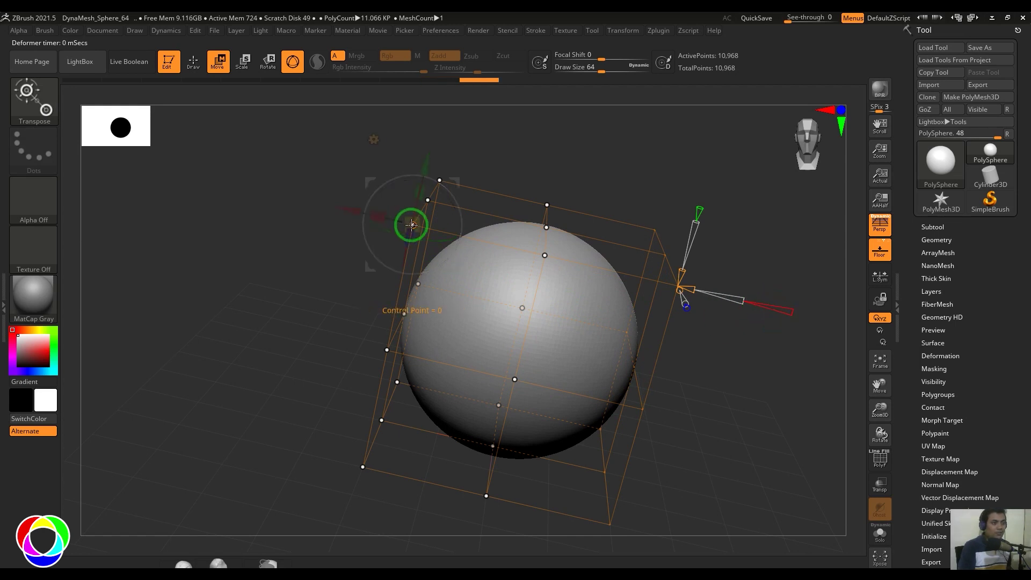
mouse_move(413, 225)
left_mouse_down()
mouse_move(492, 266)
mouse_move(320, 180)
mouse_move(212, 159)
mouse_move(437, 276)
mouse_move(412, 235)
left_mouse_up()
key("ctrl+z")
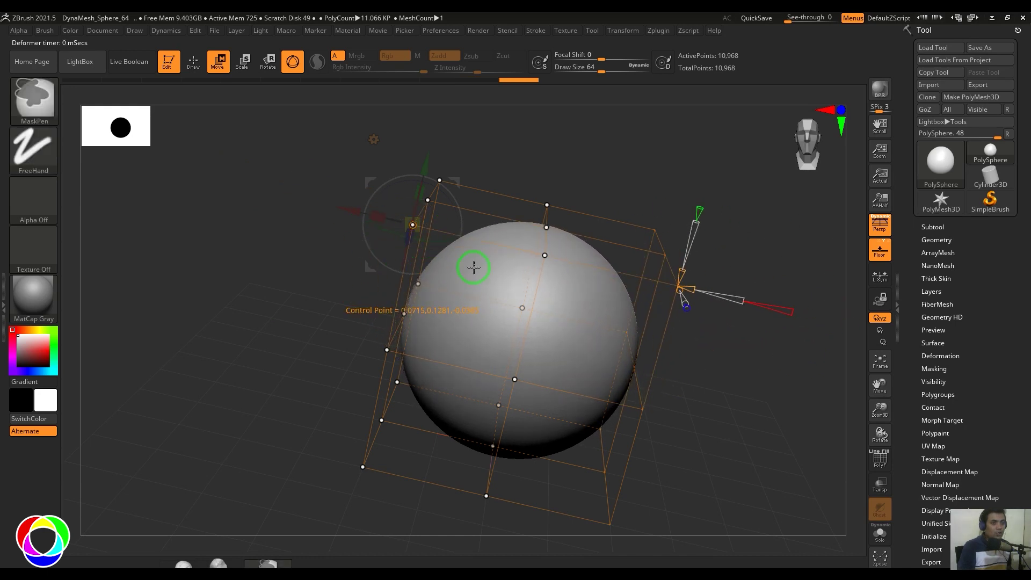
left_click_drag(733, 366, 690, 350, "alt")
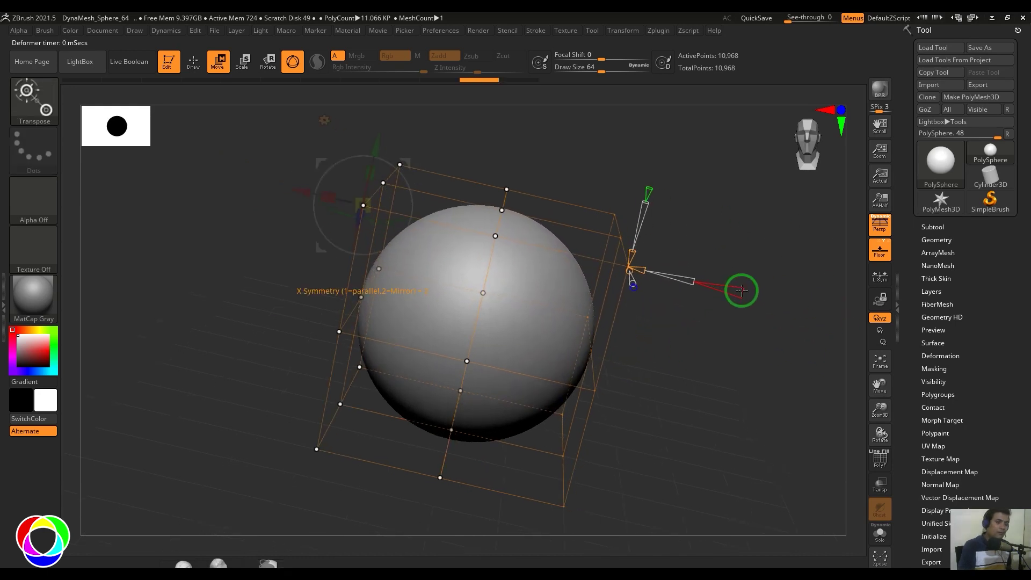
mouse_move(742, 290)
left_mouse_down()
mouse_move(704, 285)
mouse_move(724, 290)
left_mouse_up()
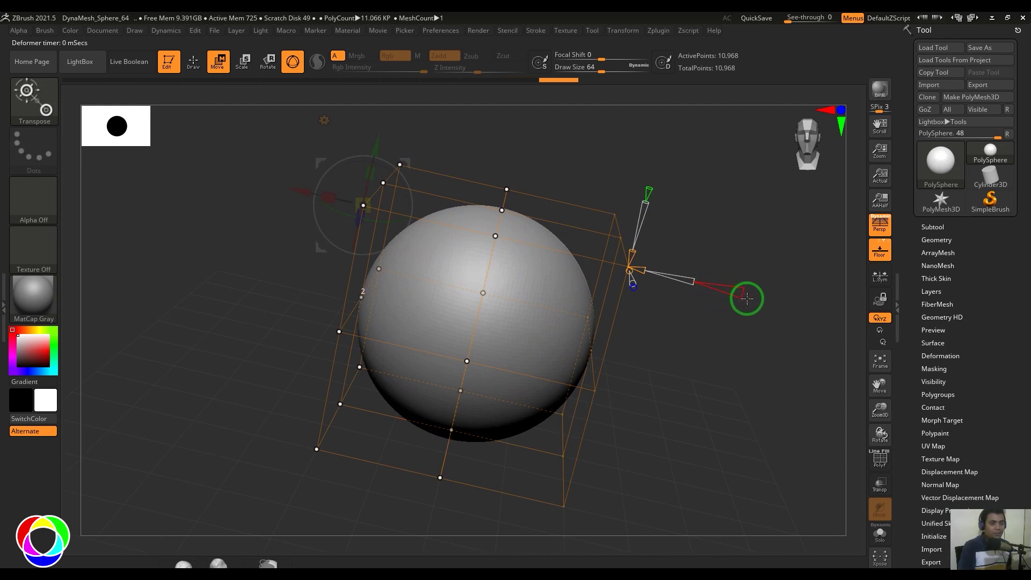
- Turn on the lattice's Y symmetry
left_click_drag(700, 348, 701, 395, "alt")
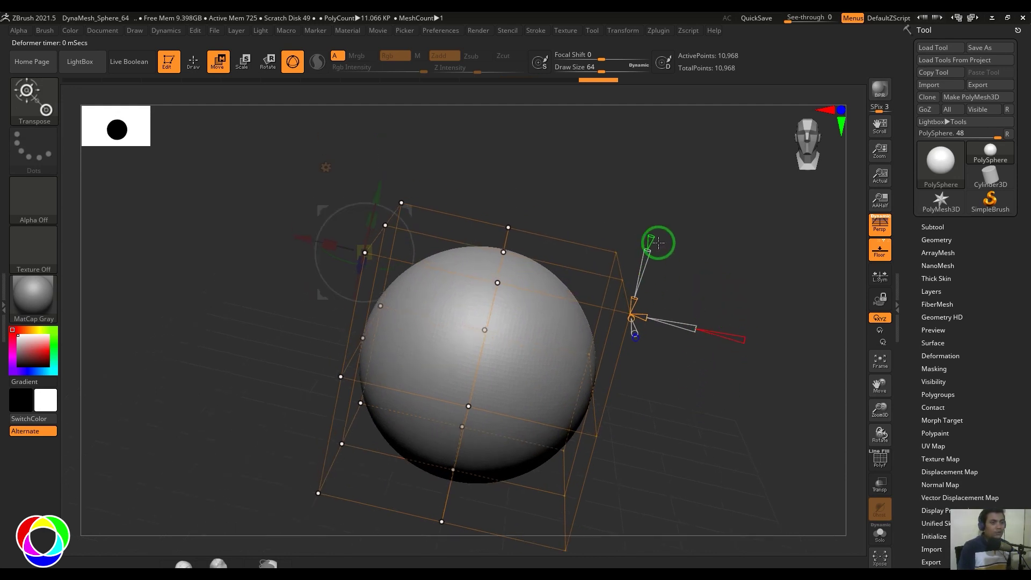
left_click_drag(654, 237, 663, 202)
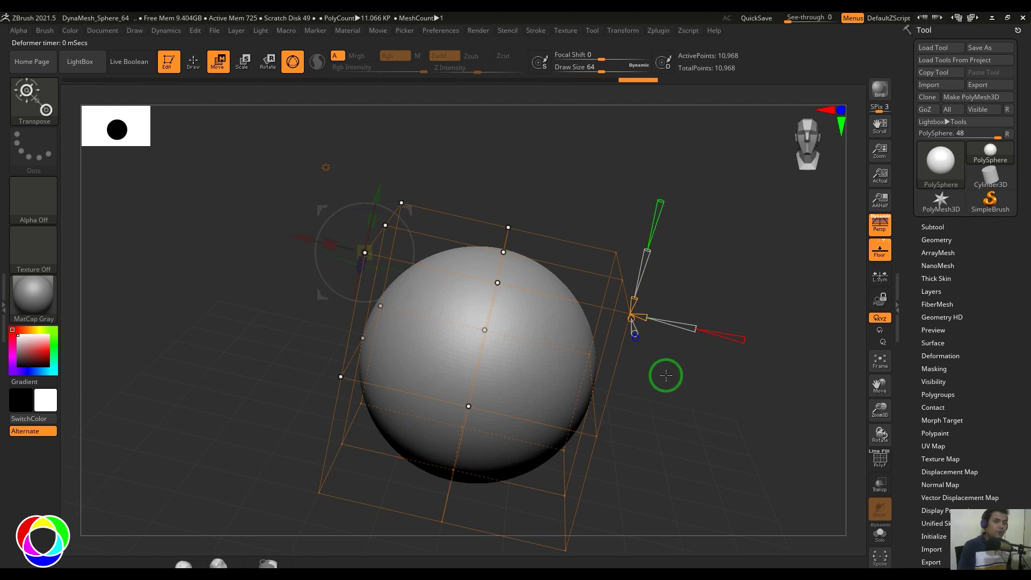
- Try pulling the lattice's corner and side control points and narrowing the sphere with X and Y symmetry on, and undo the changes
left_click_drag(666, 372, 644, 308)
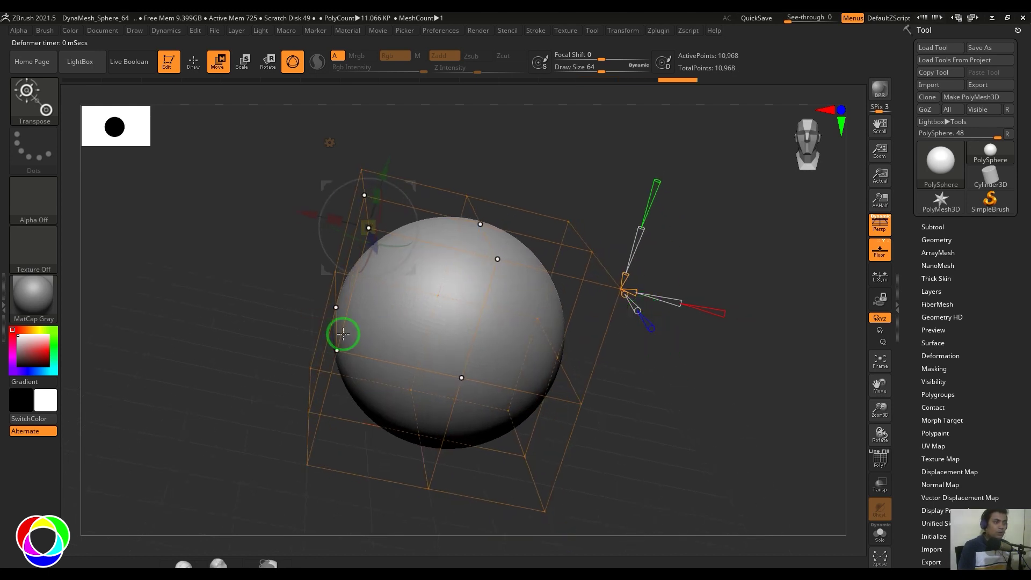
left_click_drag(264, 334, 376, 322)
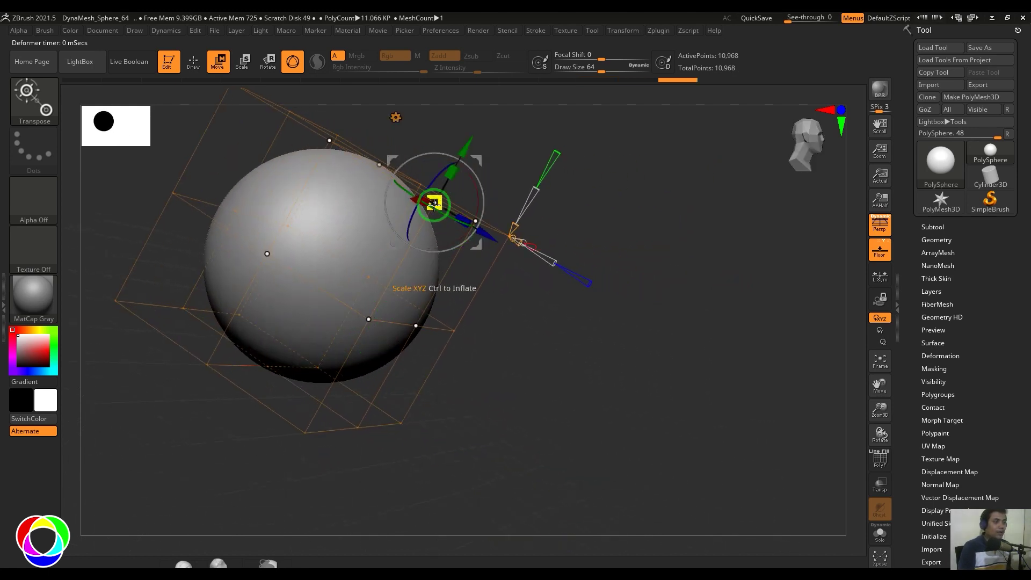
left_click_drag(434, 203, 380, 182)
left_click_drag(369, 318, 432, 339)
left_click_drag(175, 264, 217, 267)
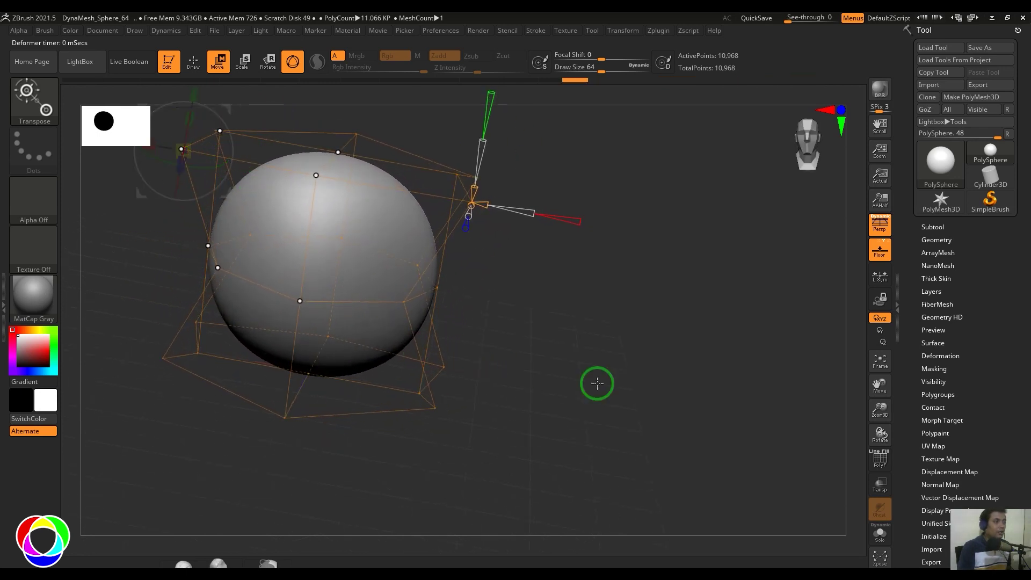
left_click_drag(652, 425, 724, 475, "alt")
left_click_drag(202, 195, 257, 221)
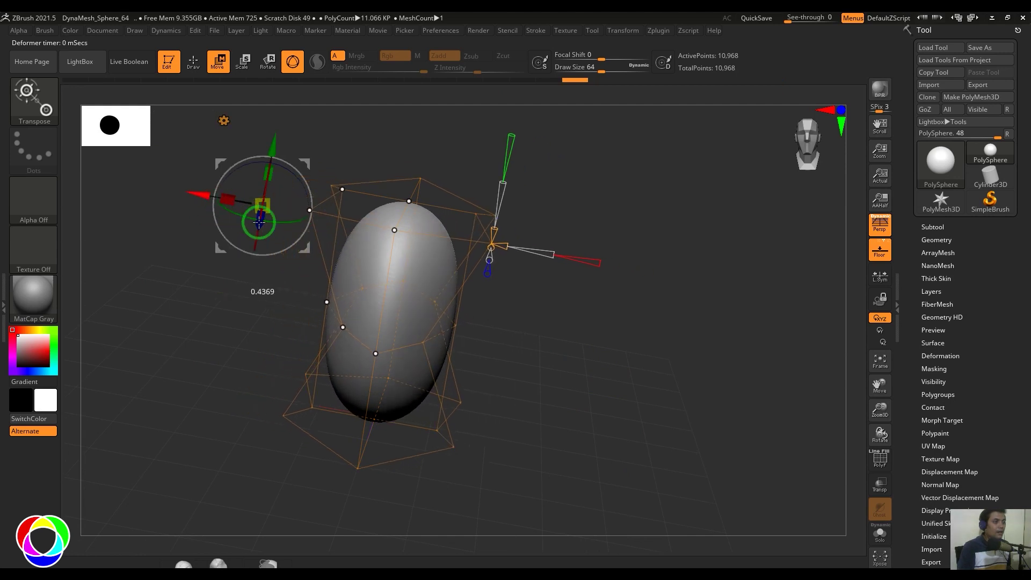
key("ctrl+z")
key("ctrl+z")
key("ctrl+z")
key("ctrl+z")
key("ctrl+z")
key("ctrl+z")
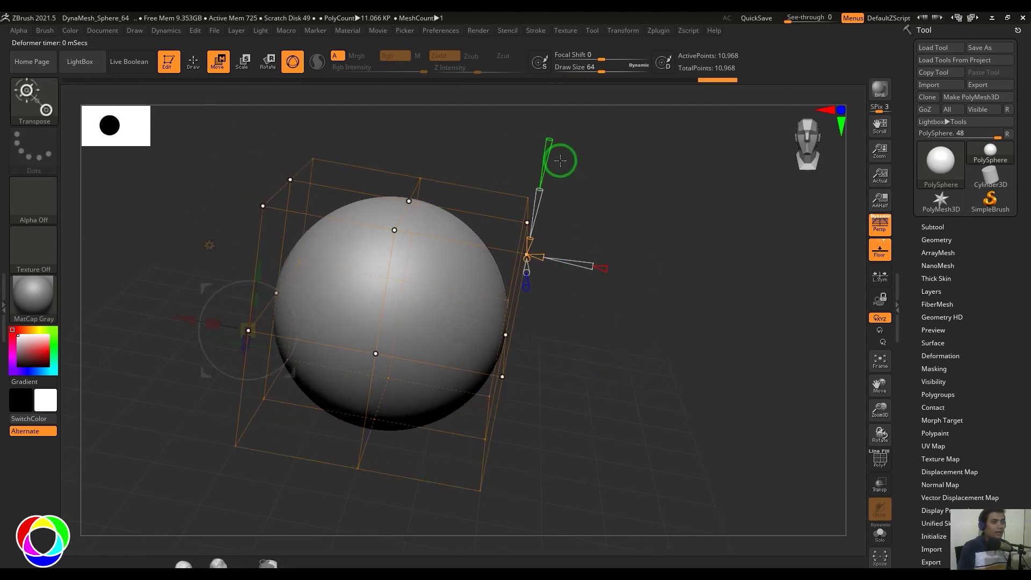
- Clear the lattice's X and Y symmetry and turn on its Z symmetry
left_click_drag(577, 340, 518, 331)
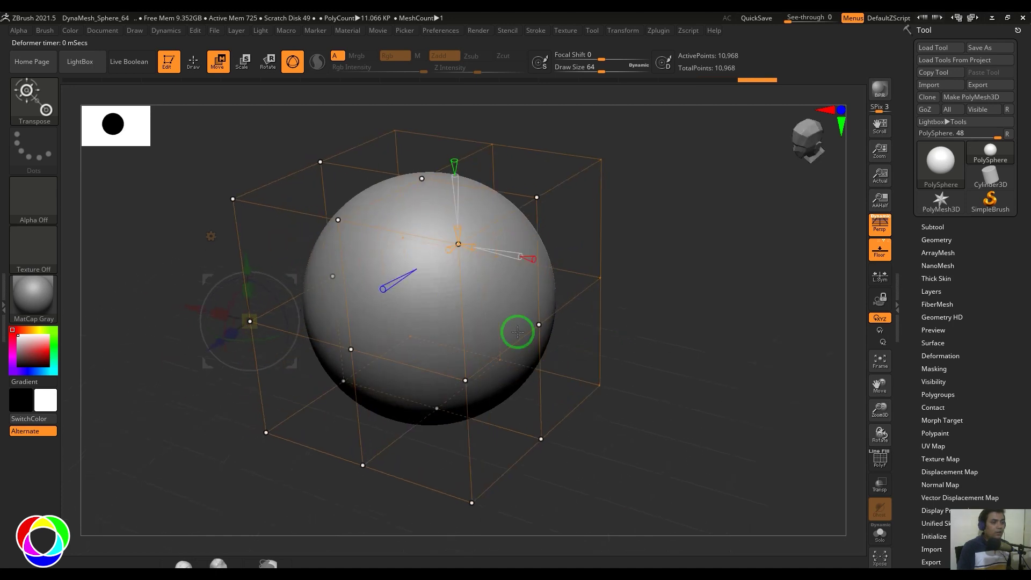
left_click_drag(618, 339, 687, 338)
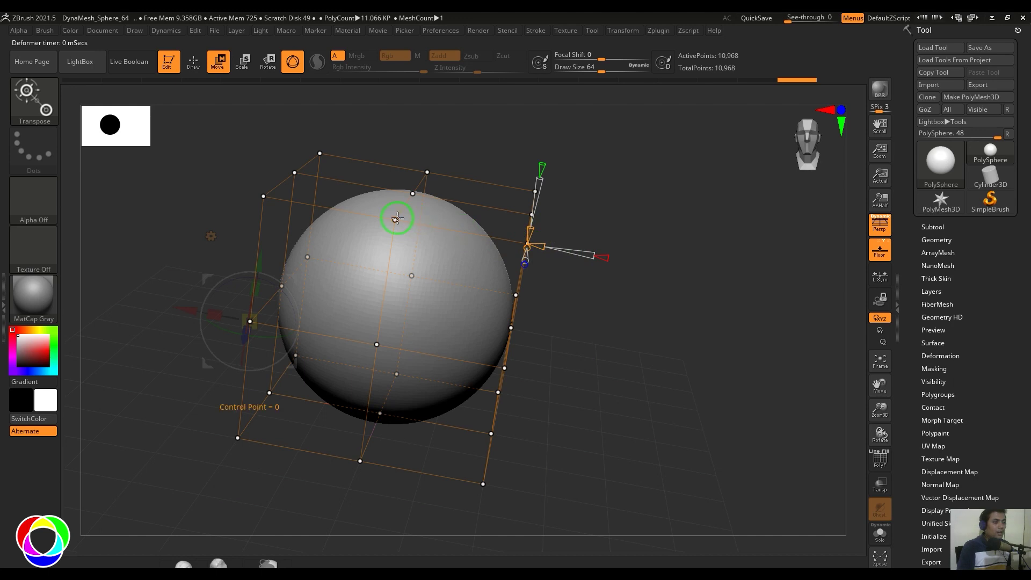
mouse_move(397, 218)
left_mouse_down()
mouse_move(430, 65)
mouse_move(398, 222)
left_mouse_up()
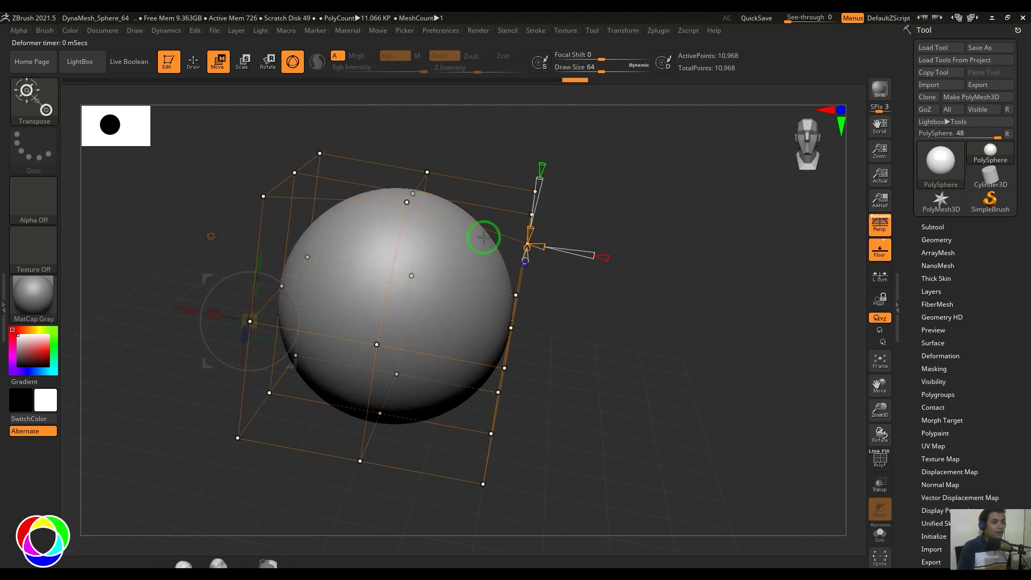
mouse_move(596, 301)
left_mouse_down()
mouse_move(613, 317)
mouse_move(593, 318)
left_mouse_up()
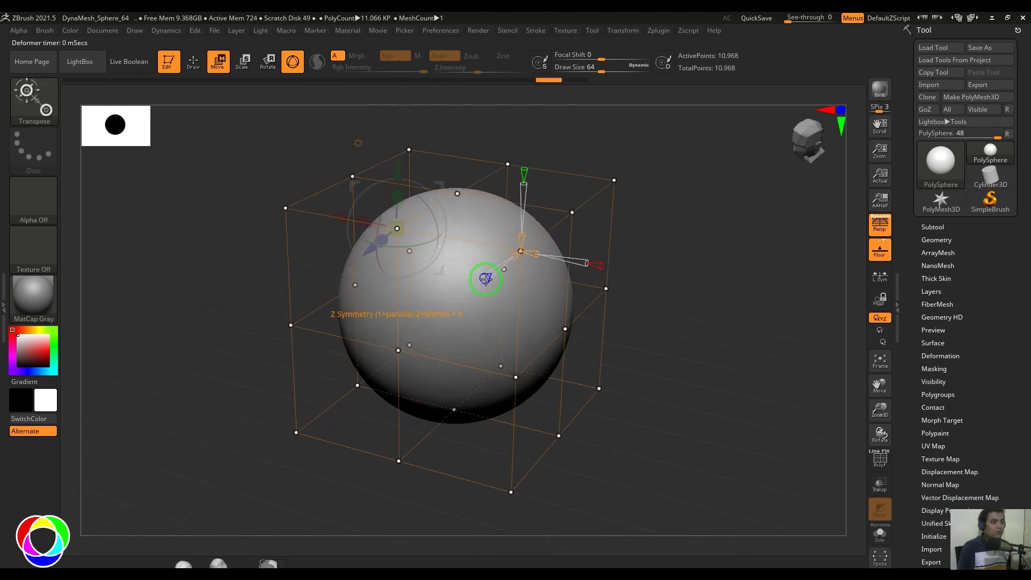
left_click_drag(684, 358, 688, 384, "alt")
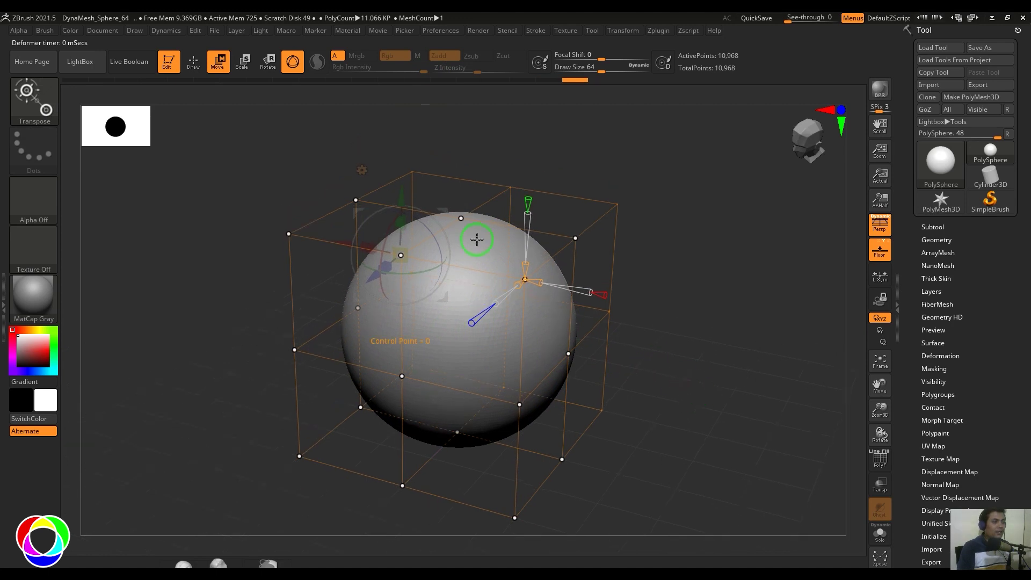
- Raise the lattice's top-centre control point and the upper front middle control point to stretch the sphere into an egg shape
left_click_drag(461, 217, 459, 147)
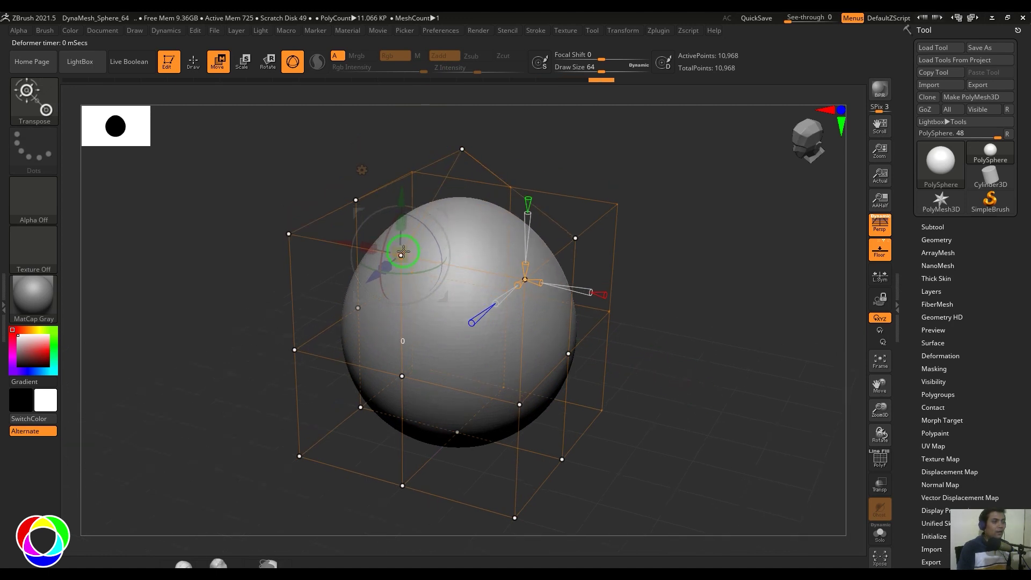
left_click_drag(403, 251, 396, 143)
left_click_drag(720, 339, 742, 378)
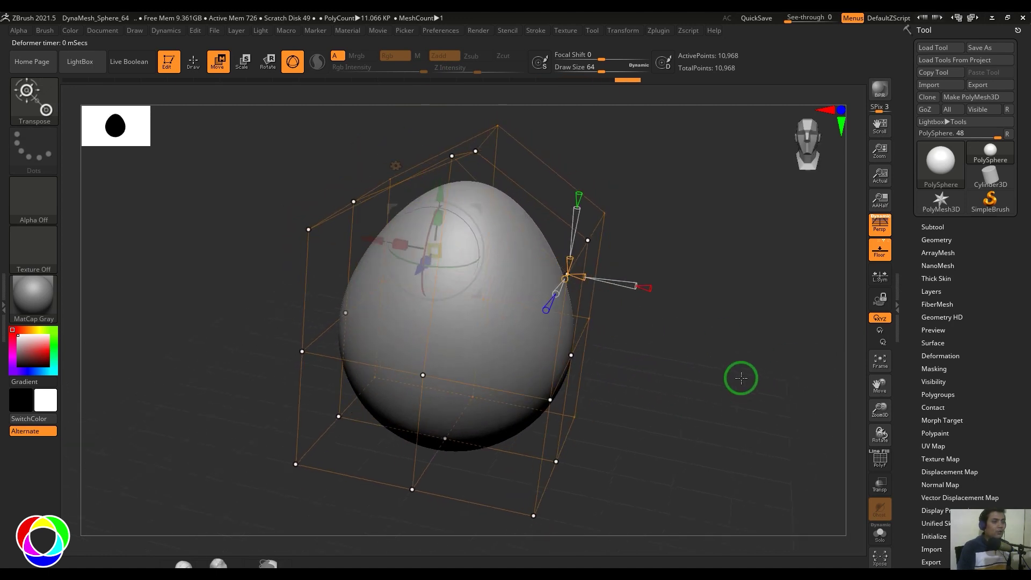
left_click_drag(671, 313, 669, 323, "alt")
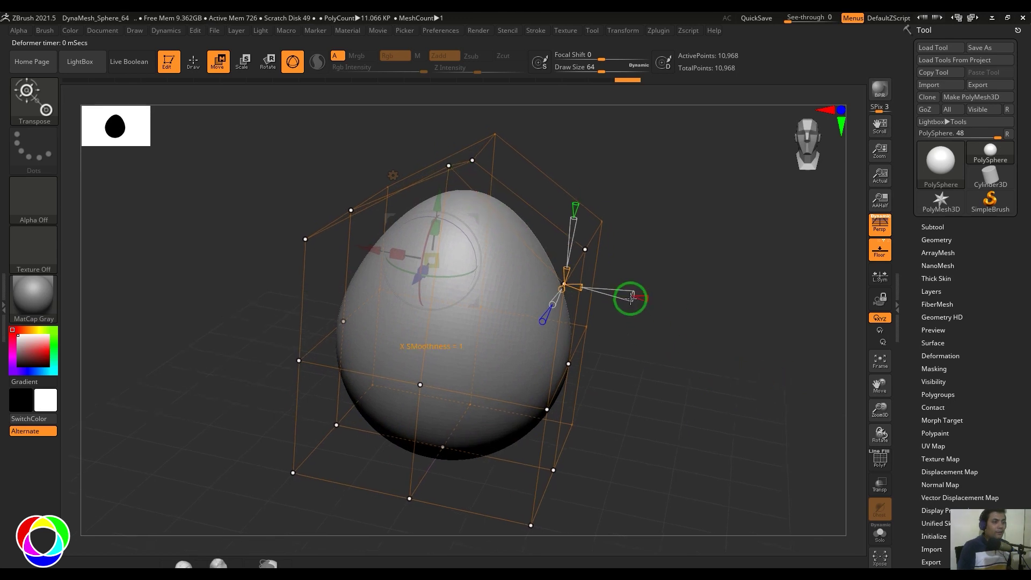
- Lower the lattice's X smoothness to 0, and raise it again
left_click_drag(628, 295, 608, 295)
mouse_move(577, 289)
left_mouse_down()
mouse_move(652, 307)
mouse_move(572, 301)
left_mouse_up()
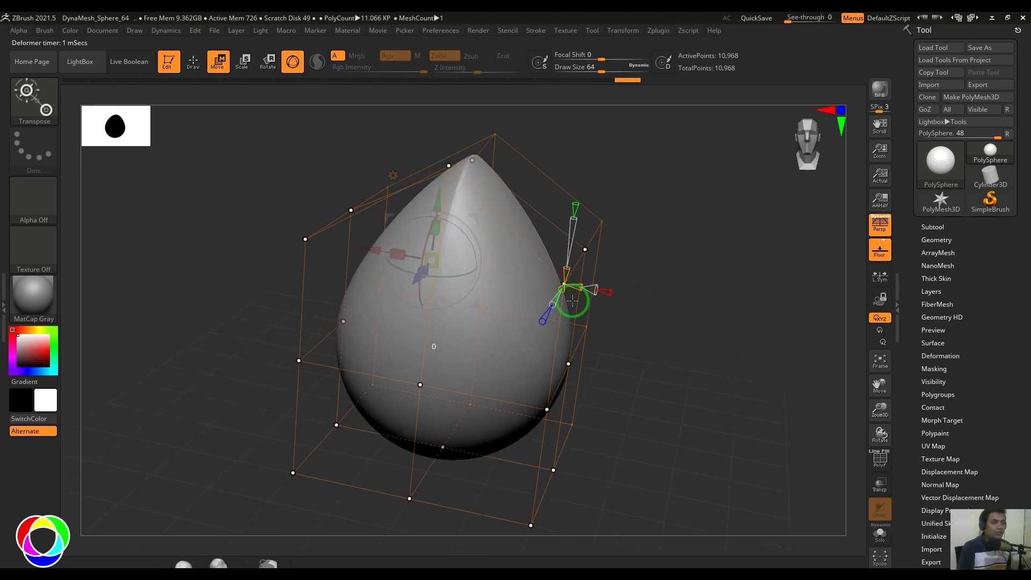
left_click_drag(749, 430, 768, 399)
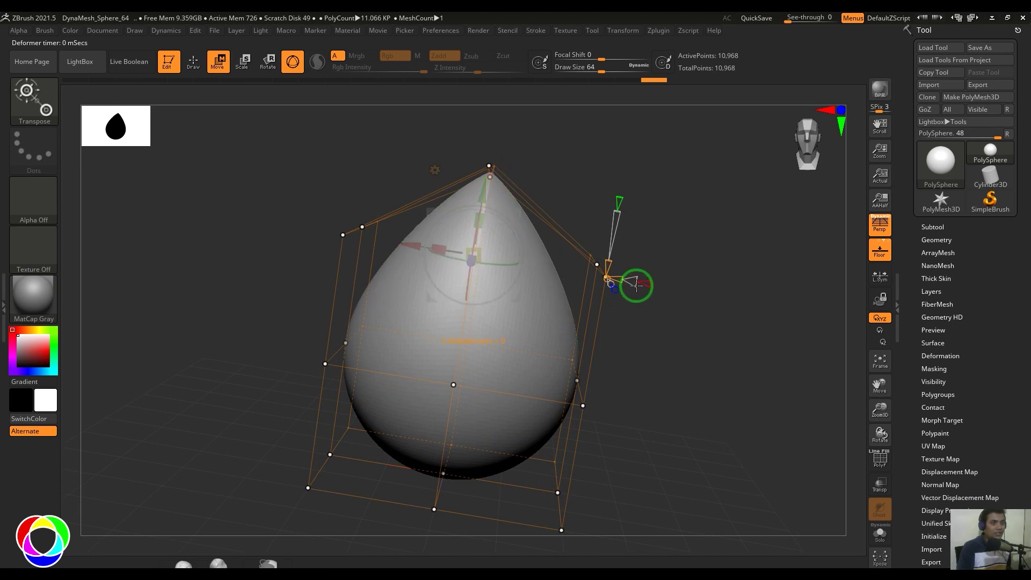
left_click_drag(637, 285, 675, 290)
left_click_drag(730, 366, 759, 395)
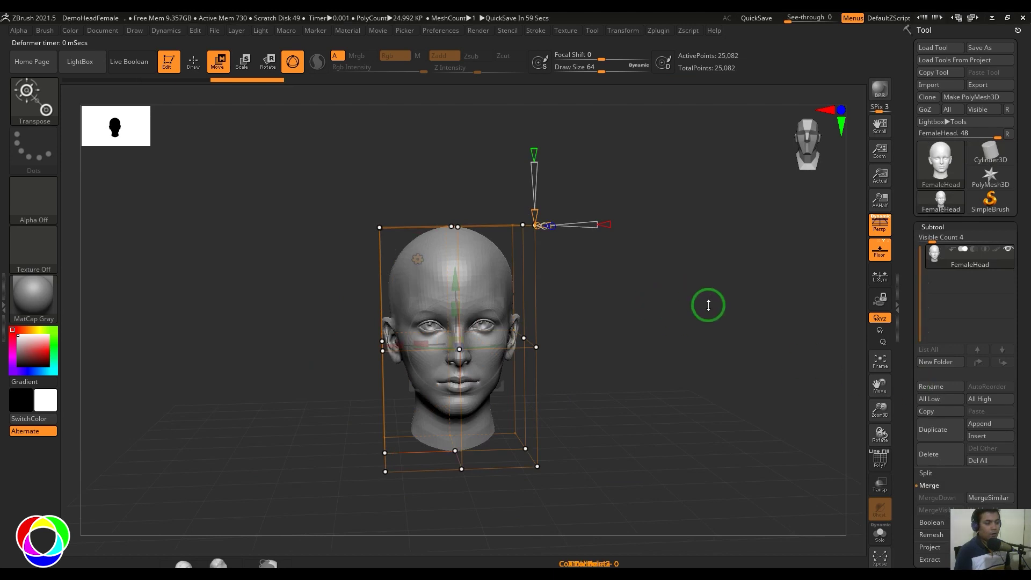
- Increase the Y divisions of the female head's lattice and turn on mirrored X symmetry
left_click_drag(707, 301, 712, 326)
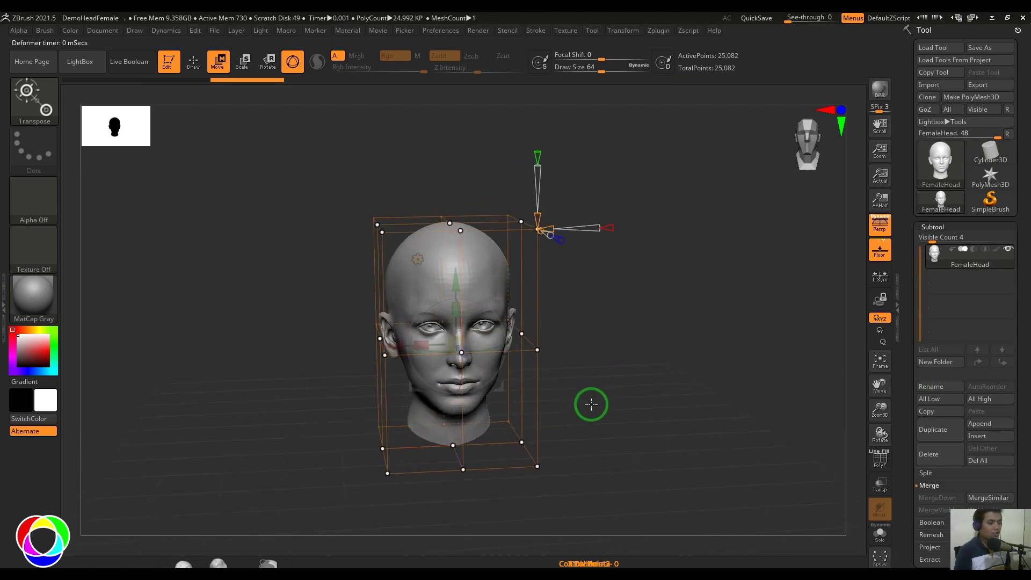
left_click_drag(589, 406, 590, 421)
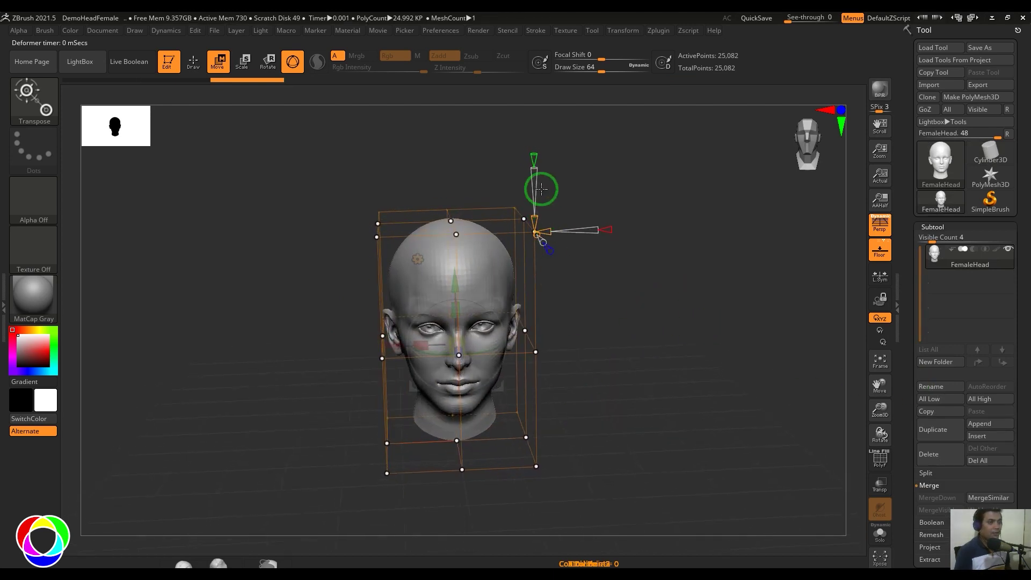
left_click_drag(591, 379, 594, 383)
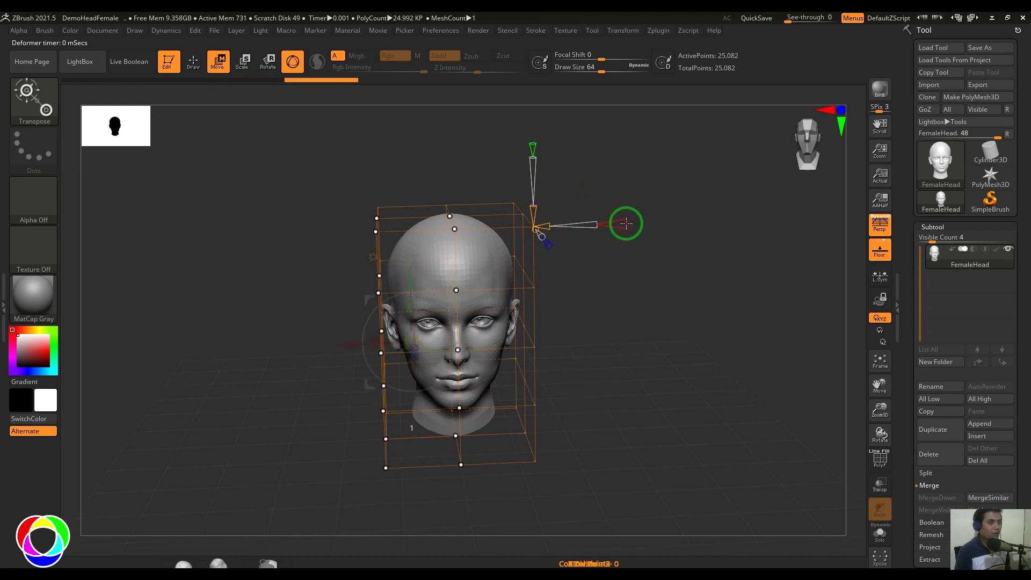
- Pull the two lowest front corner control points inward at the neck and jaw, and the upper front corner point outward
left_click_drag(385, 468, 414, 465)
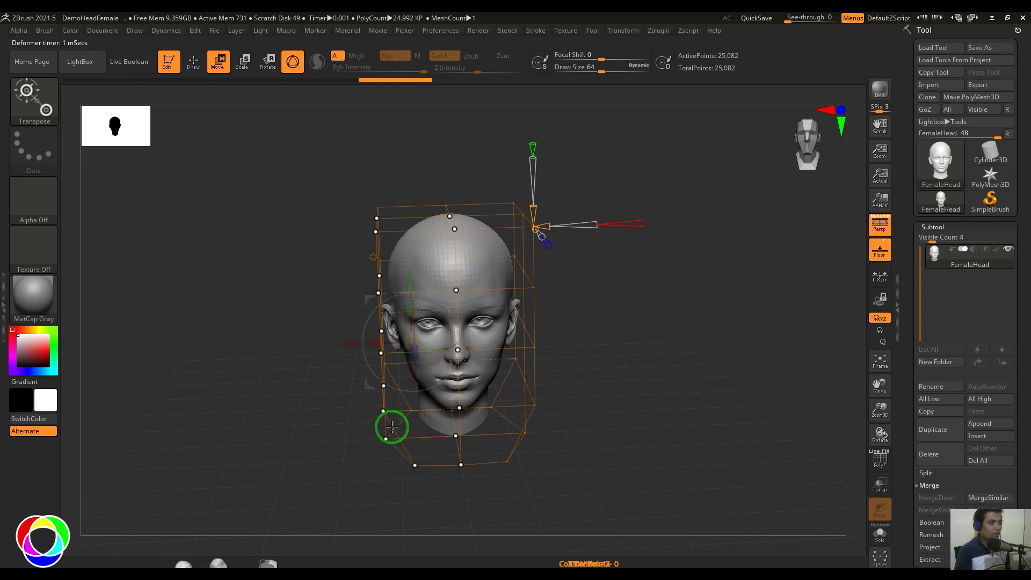
left_click_drag(383, 410, 412, 412)
left_click_drag(375, 232, 318, 208)
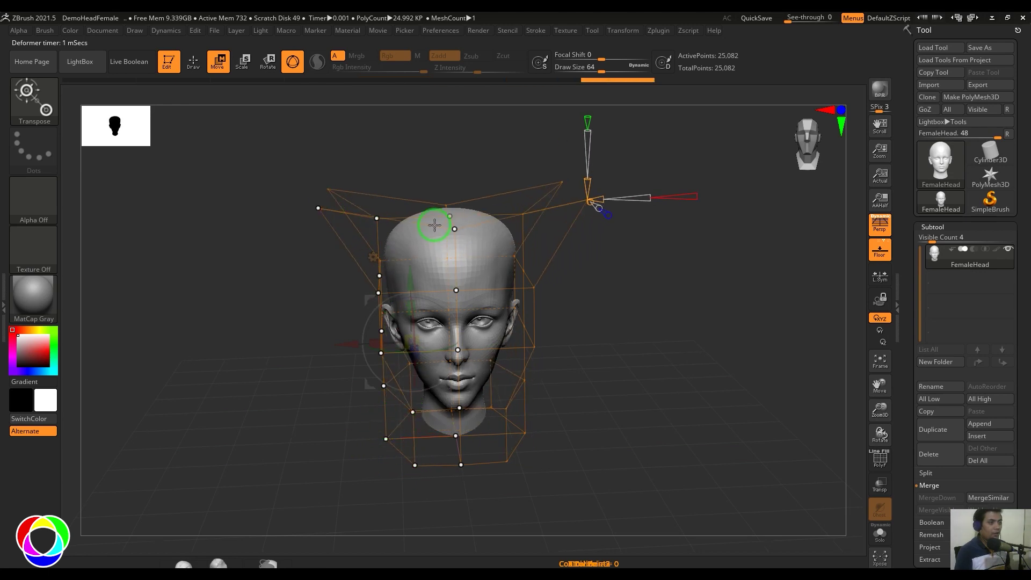
- Raise the lattice's upper middle control points to heighten the crown of the head
left_click_drag(453, 216, 448, 173)
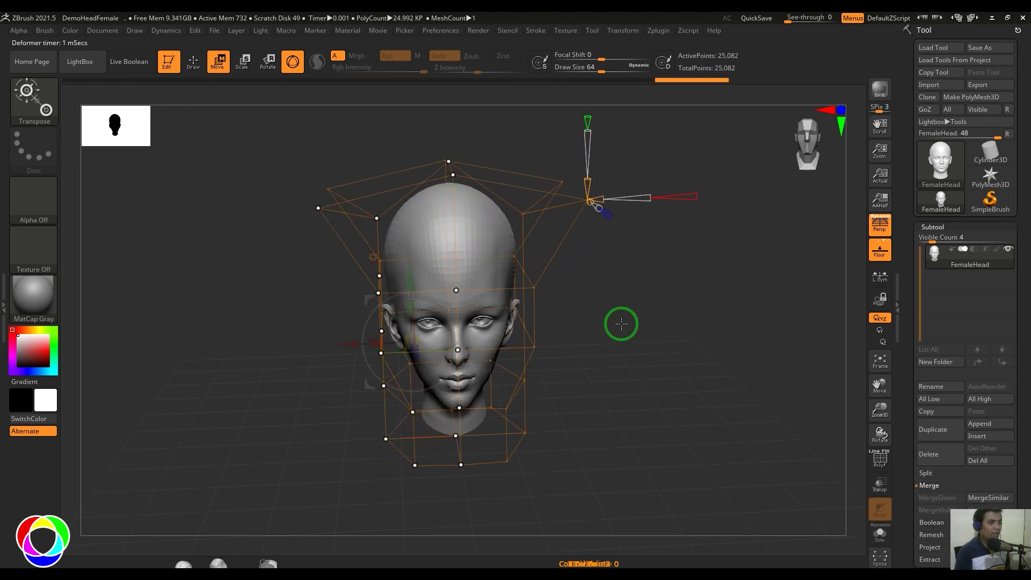
mouse_move(621, 324)
left_mouse_down()
mouse_move(622, 314)
mouse_move(622, 329)
left_mouse_up()
mouse_move(375, 291)
left_mouse_down()
mouse_move(314, 295)
mouse_move(371, 295)
left_mouse_up()
mouse_move(653, 418)
left_mouse_down("alt")
mouse_move(656, 434)
mouse_move(654, 414)
left_mouse_up("alt")
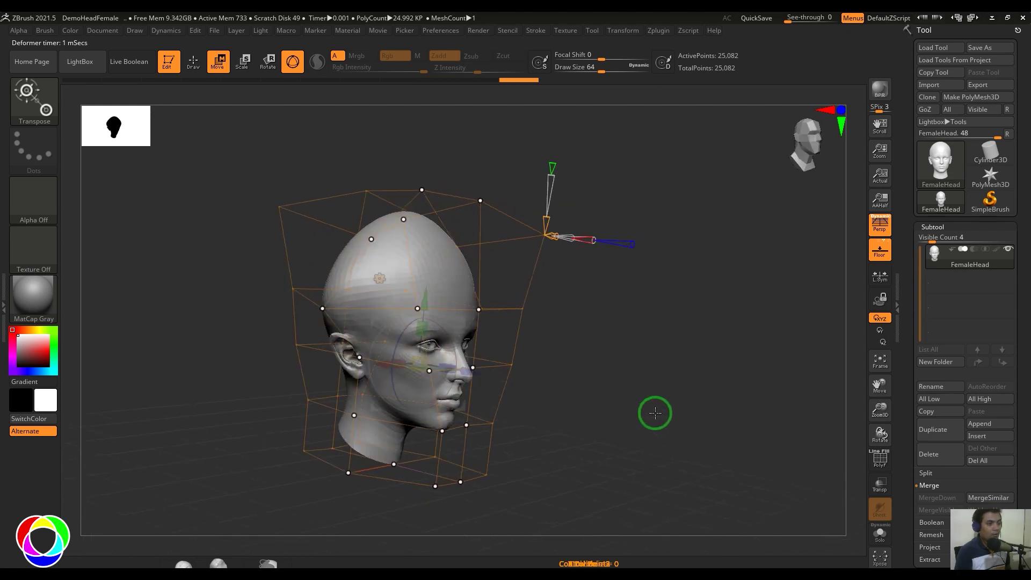
- Pull the forehead's middle and side control points outward to make the forehead bulge forward
left_click_drag(477, 310, 548, 312)
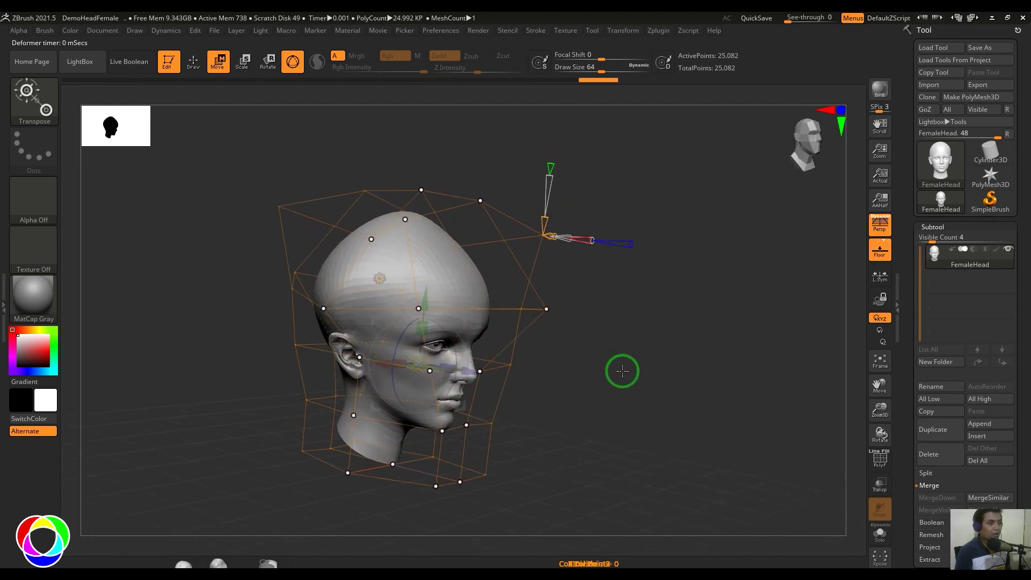
left_click_drag(622, 368, 627, 382)
left_click_drag(447, 329, 489, 310)
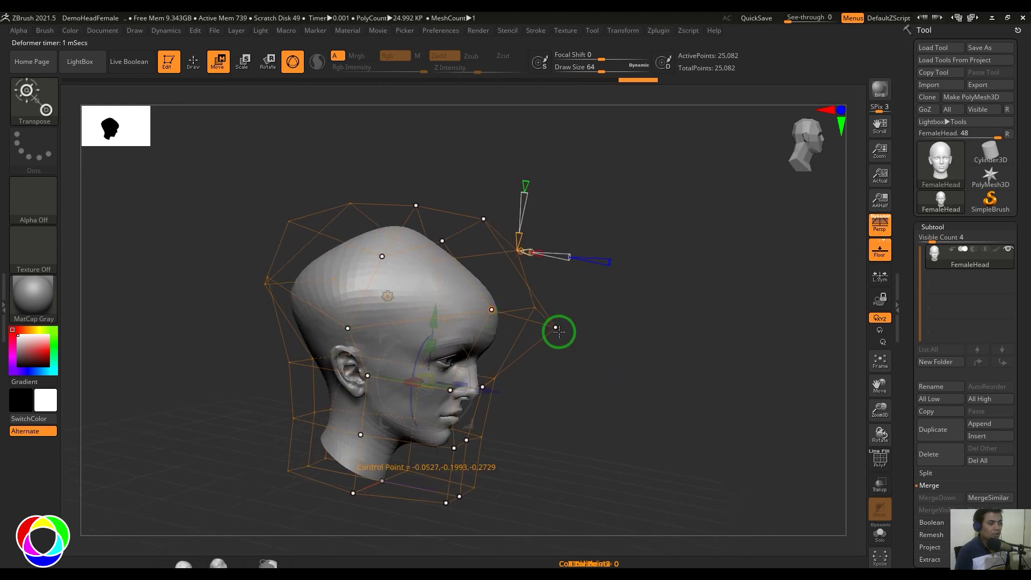
- Lower the lattice's X smoothness to sharpen the crease along the middle of the skull
left_click_drag(687, 396, 662, 374)
left_click_drag(727, 363, 715, 381)
left_click_drag(636, 287, 659, 322)
left_click_drag(645, 260, 592, 368)
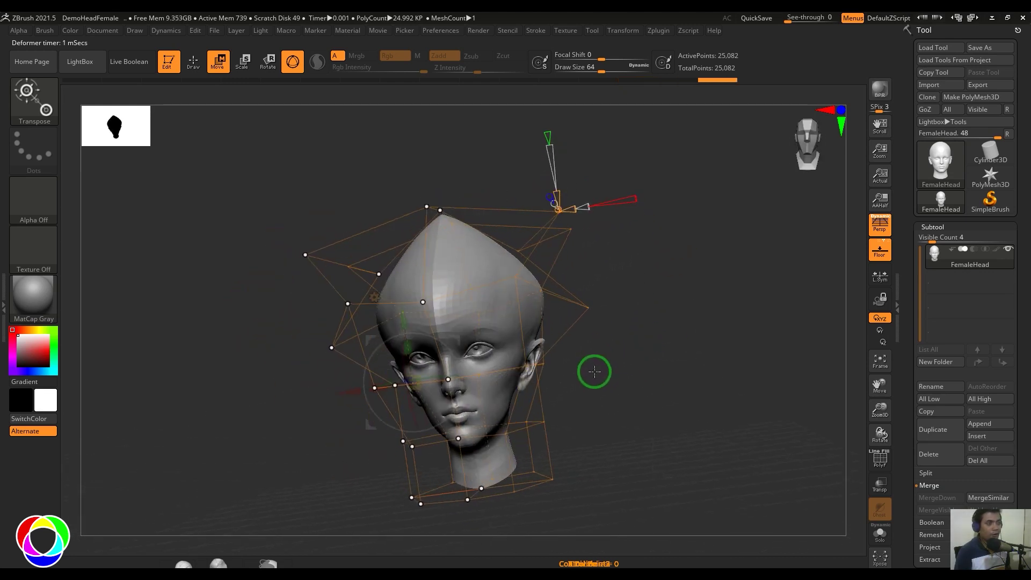
- Pull the top-centre control point further up and the upper front middle control point forward to elongate the skull
left_click_drag(437, 214, 428, 145)
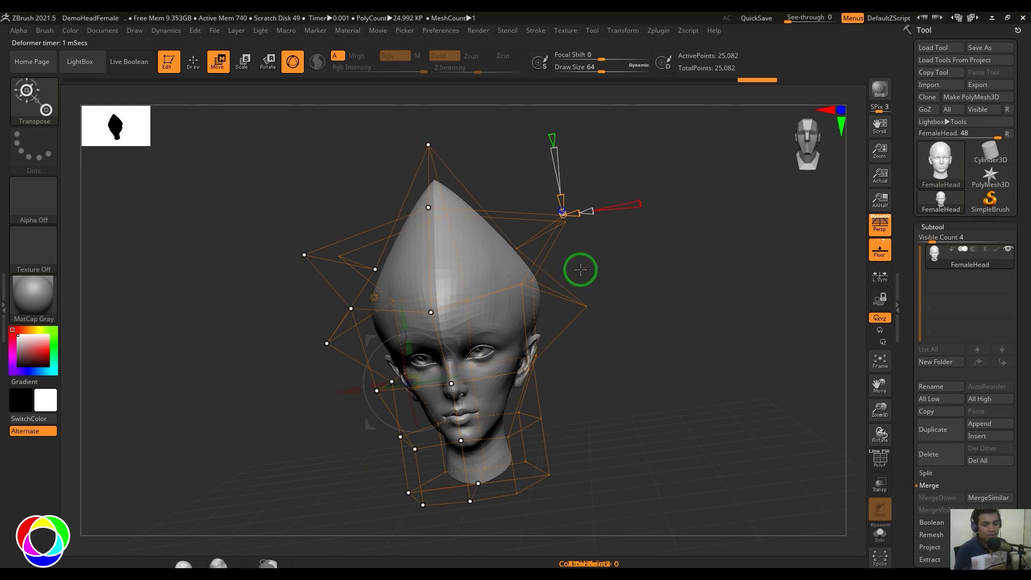
left_click_drag(686, 317, 720, 354)
left_click_drag(449, 244, 564, 224)
left_click_drag(710, 442, 653, 428, "alt")
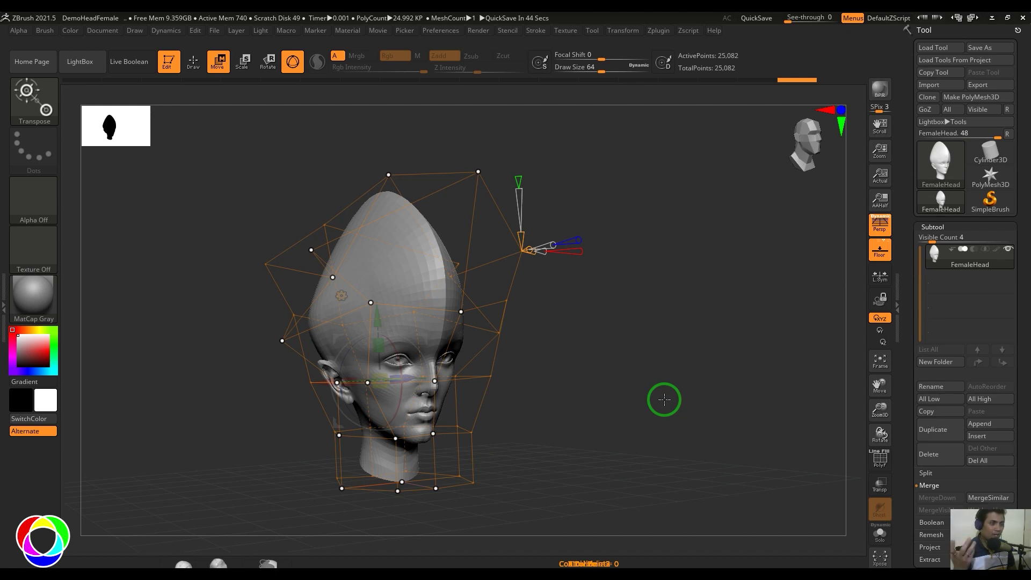
left_click_drag(664, 399, 663, 422)
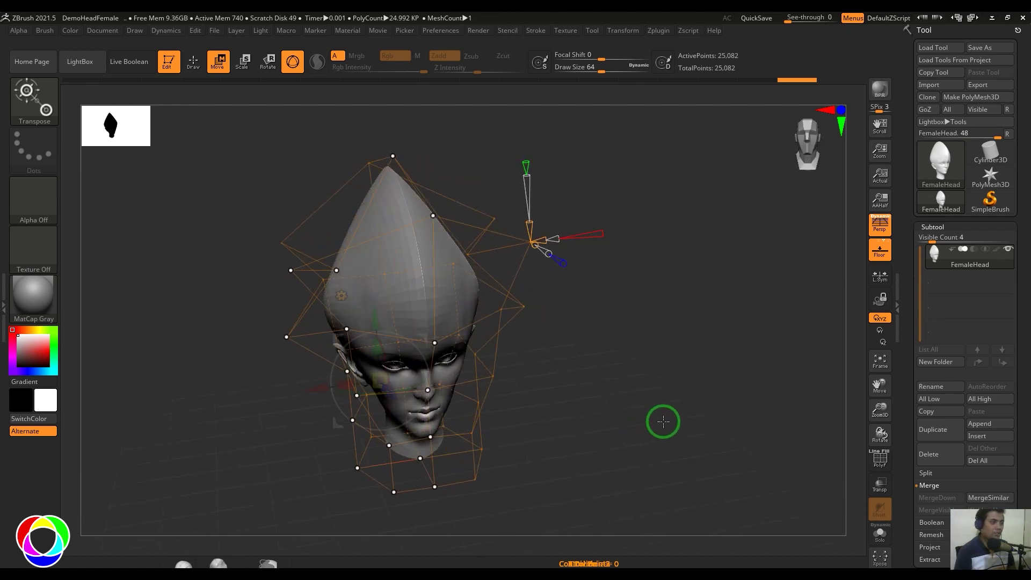
- Accept the Deformer's result on the head, and step back through the undo history
left_click(342, 295)
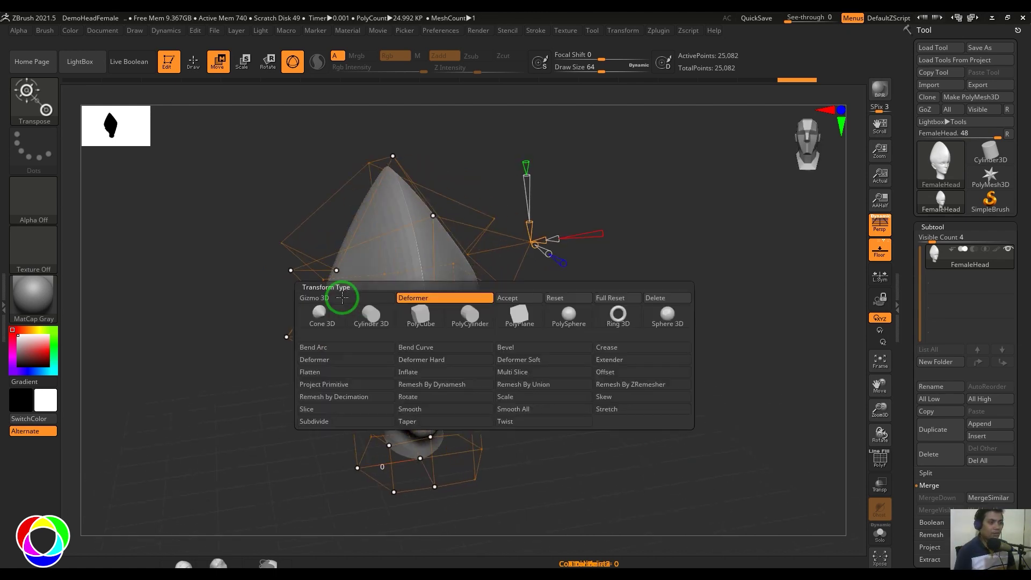
left_click(525, 300)
left_click(524, 300)
mouse_move(656, 413)
left_mouse_down()
mouse_move(618, 440)
mouse_move(643, 414)
mouse_move(672, 437)
mouse_move(620, 426)
mouse_move(640, 417)
mouse_move(613, 428)
left_mouse_up()
key("ctrl")
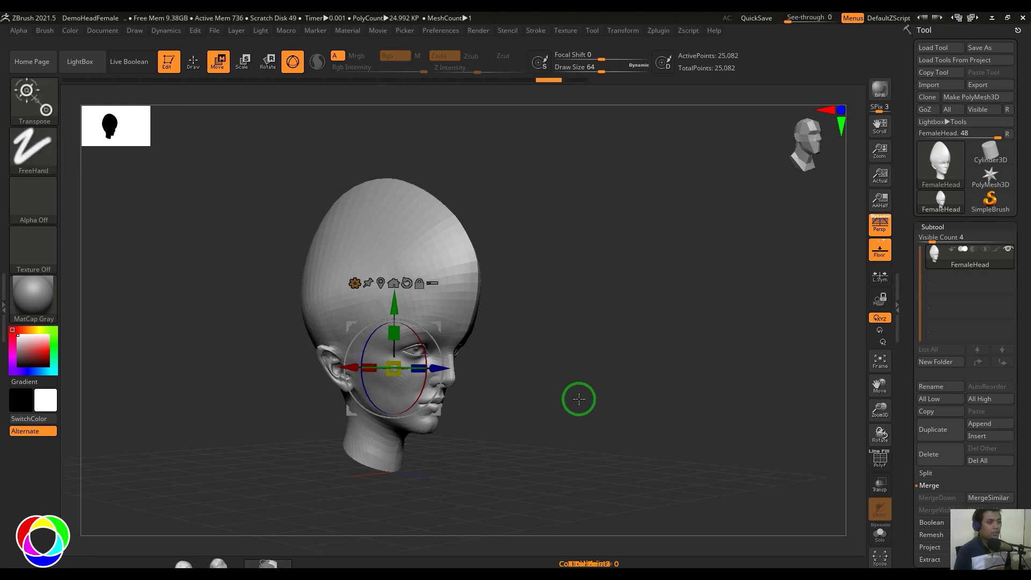
key("ctrl+z")
- Apply the Deformer to the head again
left_click(354, 283)
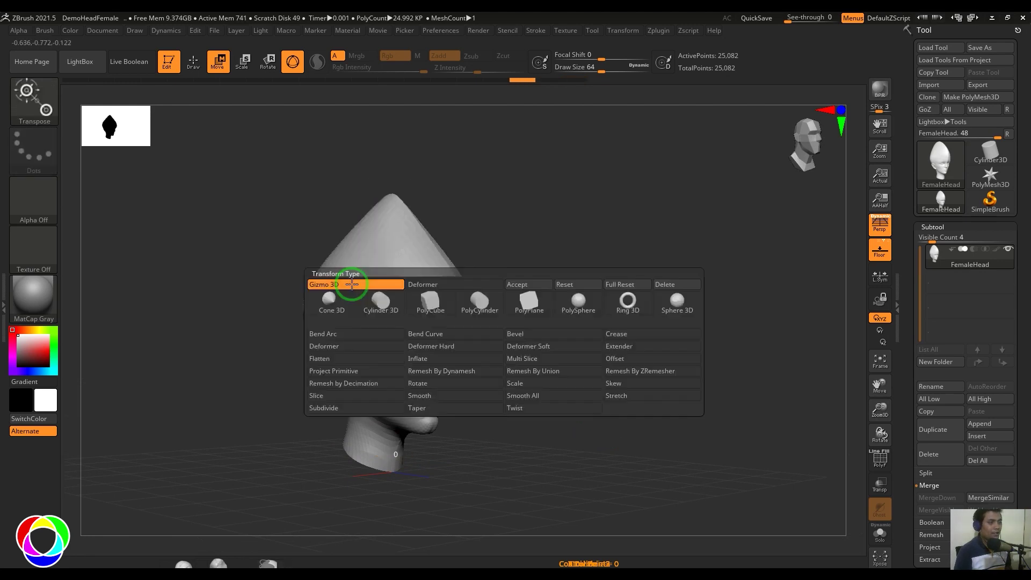
left_click(346, 346)
left_click_drag(604, 387, 633, 397)
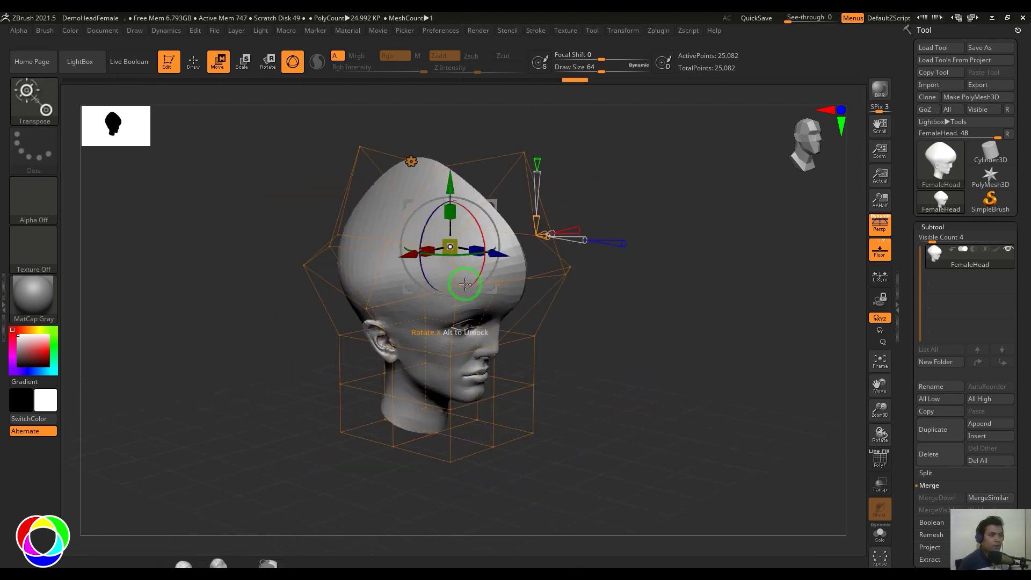
- Shift the cheek control point, pull the forehead and side-of-skull points outward, and raise the crown control point
left_click_drag(452, 352, 469, 370)
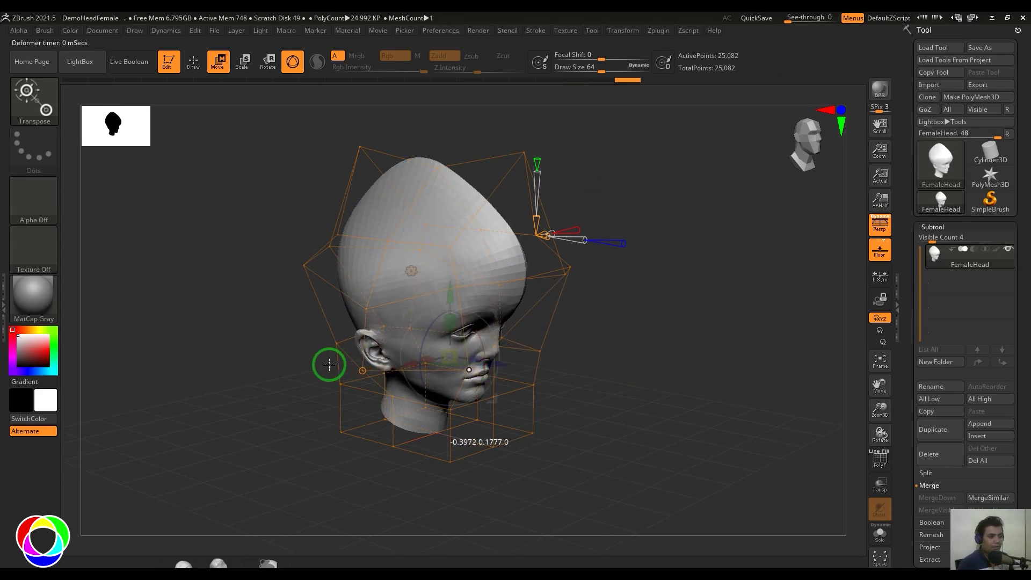
left_click_drag(564, 276, 605, 297)
left_click(445, 161)
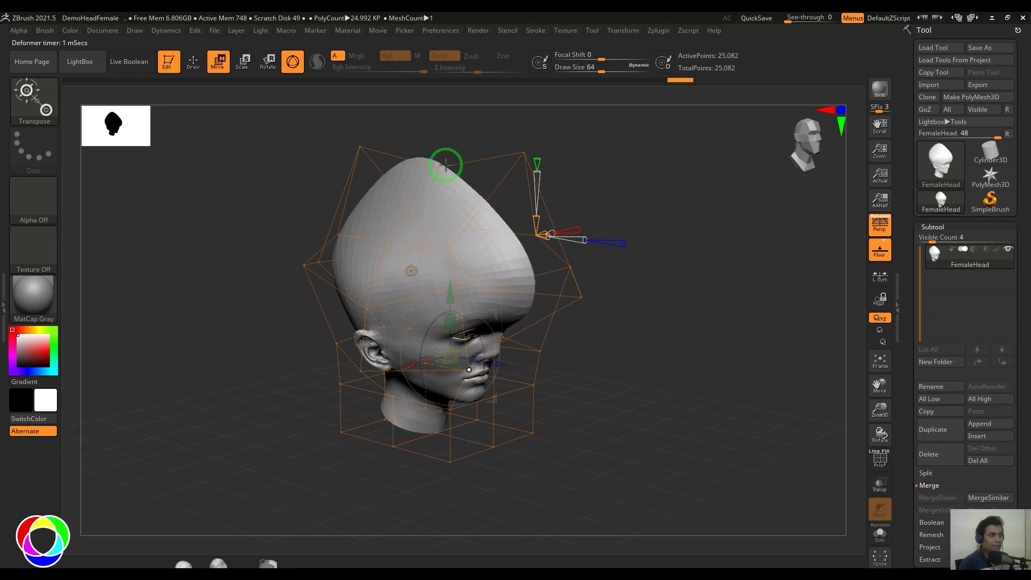
left_click_drag(437, 168, 436, 128)
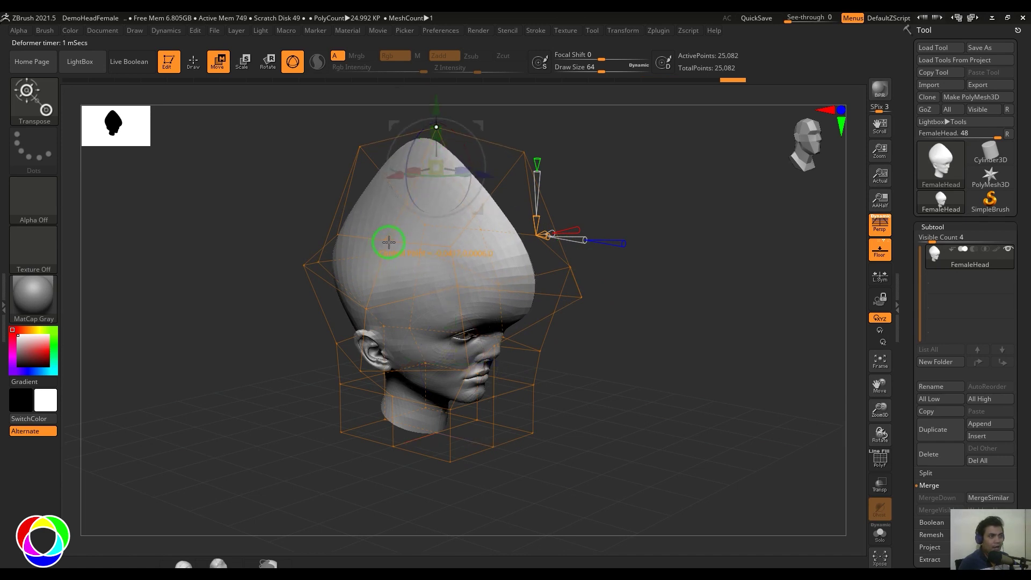
left_click_drag(457, 288, 463, 310)
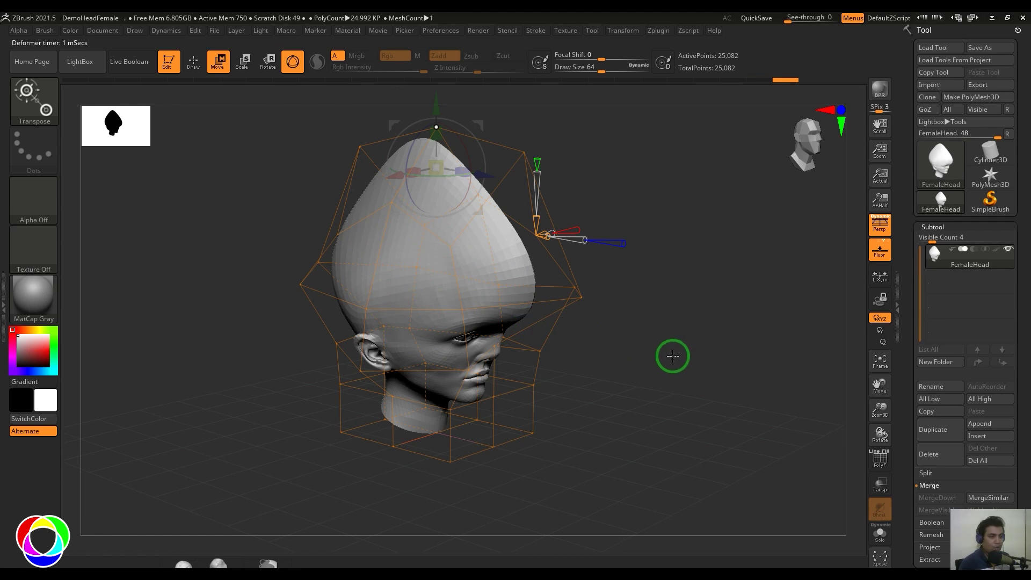
mouse_move(697, 389)
left_mouse_down()
mouse_move(679, 394)
mouse_move(696, 369)
mouse_move(703, 379)
left_mouse_up()
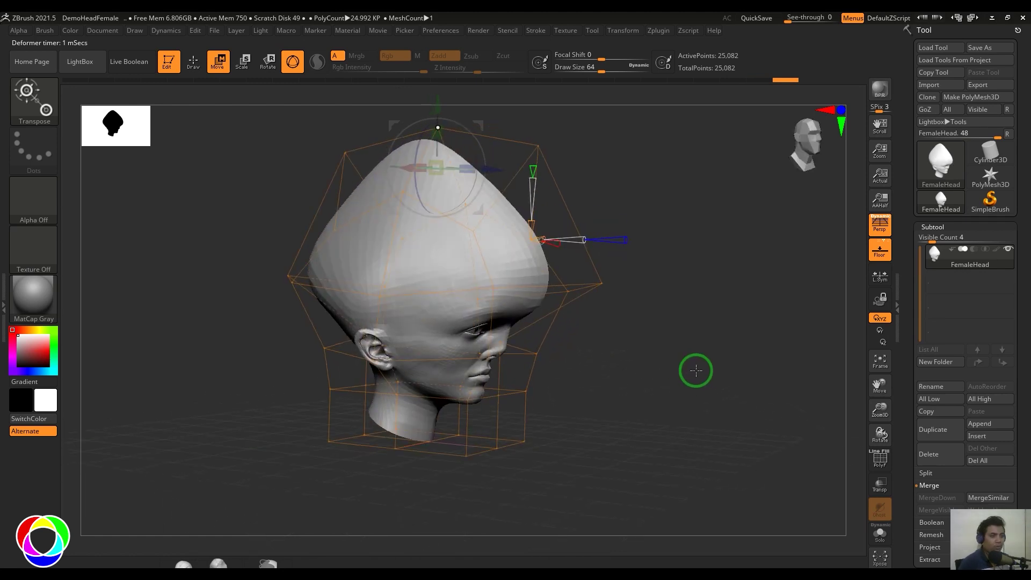